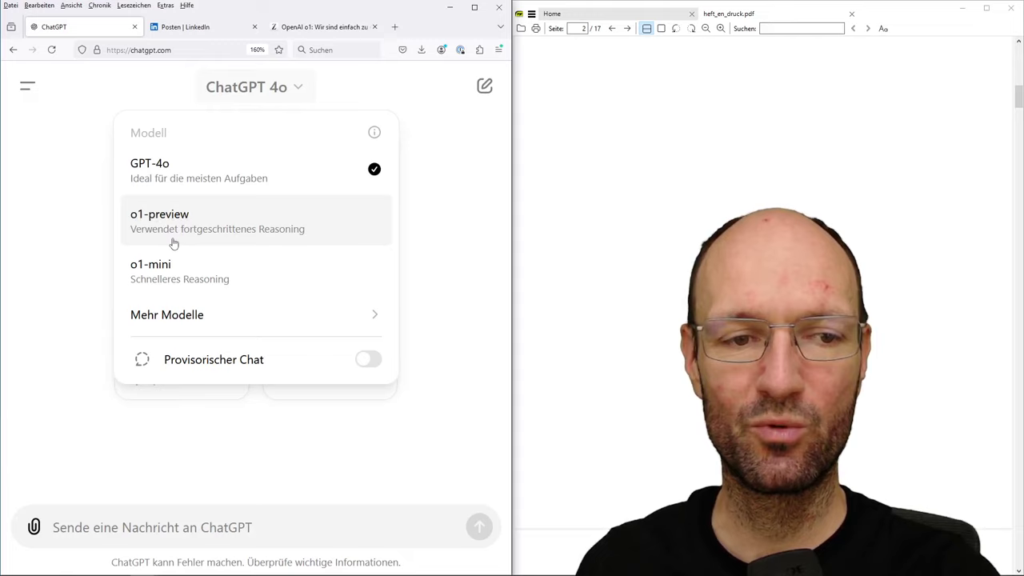
Switch the chat model from GPT-4o to o1-preview
{"action": "left_click", "coordinate": [225, 229]}
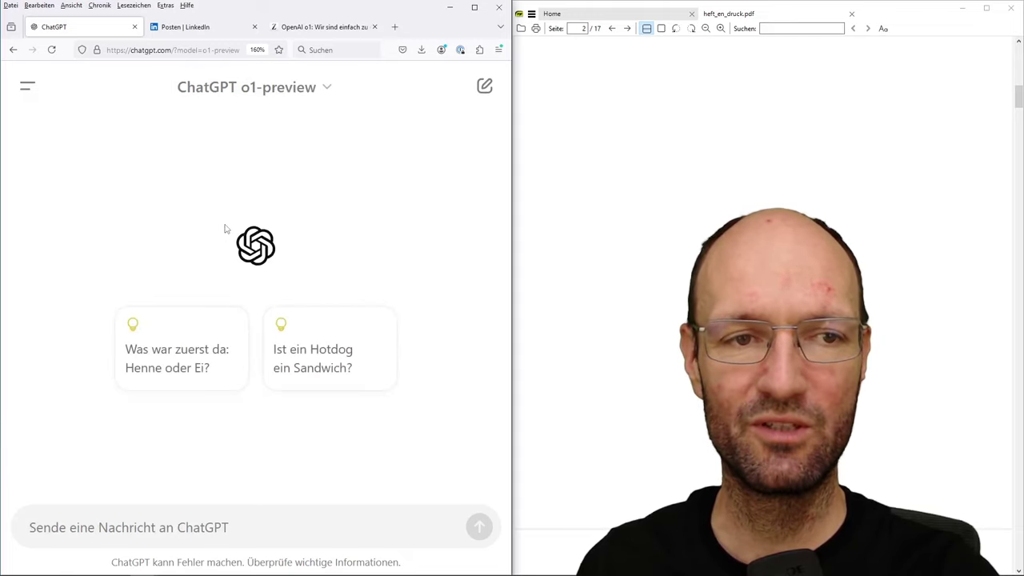
Review the LinkedIn post about OpenAI o1, highlighting its key sentences, and view the zeit.de article on o1 before returning to ChatGPT
{"action": "left_click", "coordinate": [192, 27]}
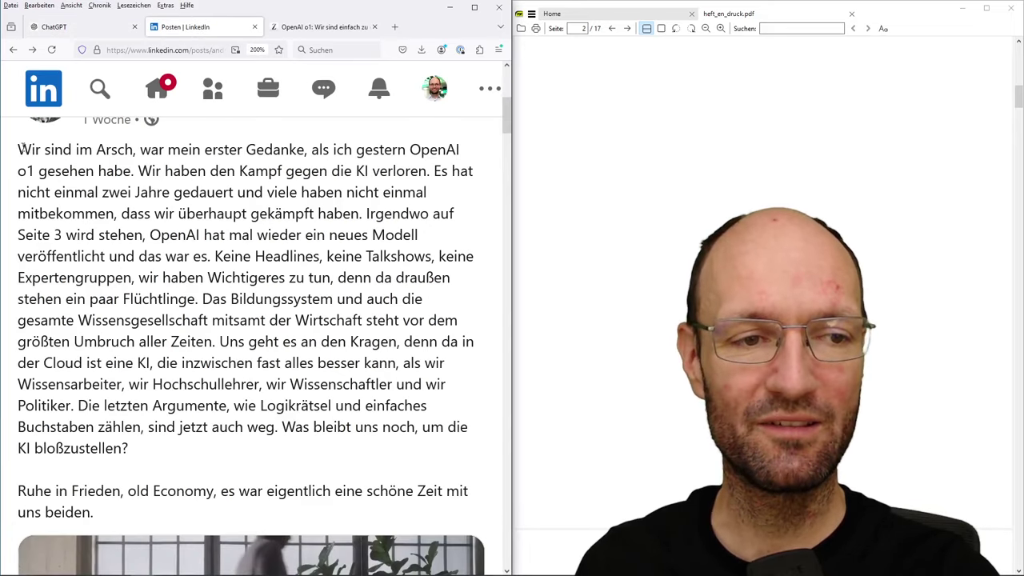
{"action": "left_click_drag", "start_coordinate": [23, 148], "coordinate": [422, 171]}
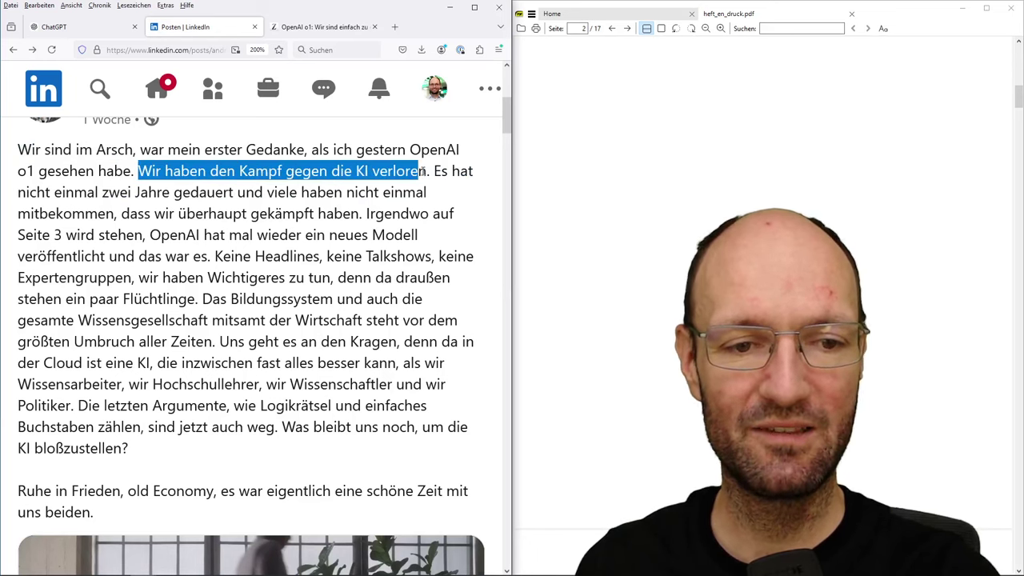
{"action": "left_click_drag", "start_coordinate": [203, 298], "coordinate": [212, 342]}
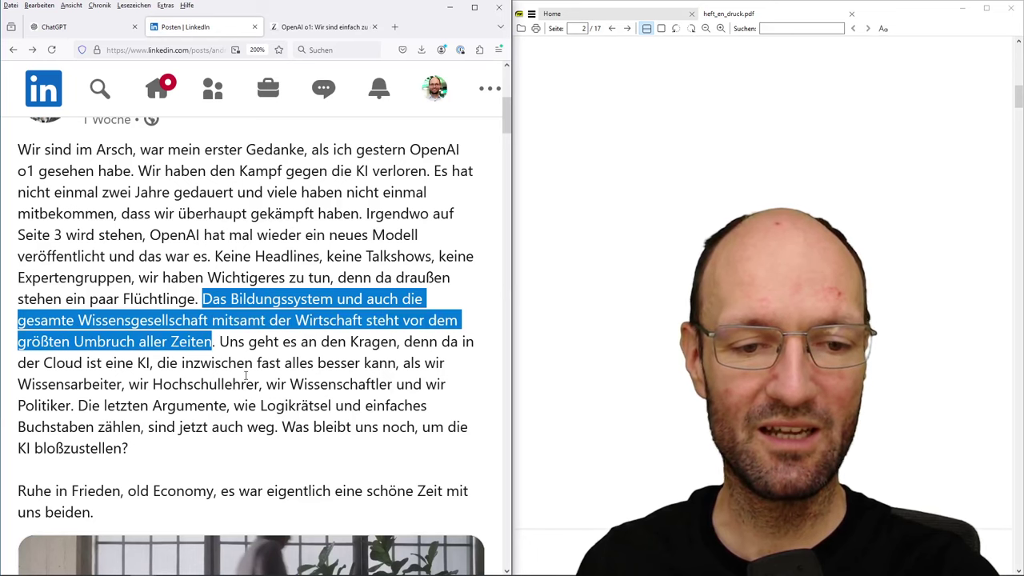
{"action": "left_click_drag", "start_coordinate": [284, 427], "coordinate": [289, 448]}
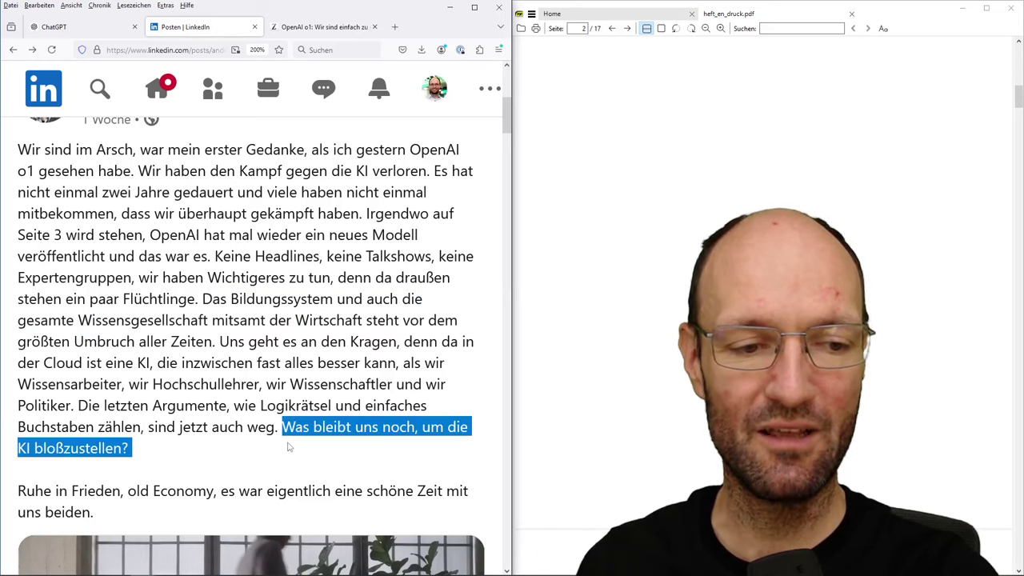
{"action": "left_click", "coordinate": [268, 450]}
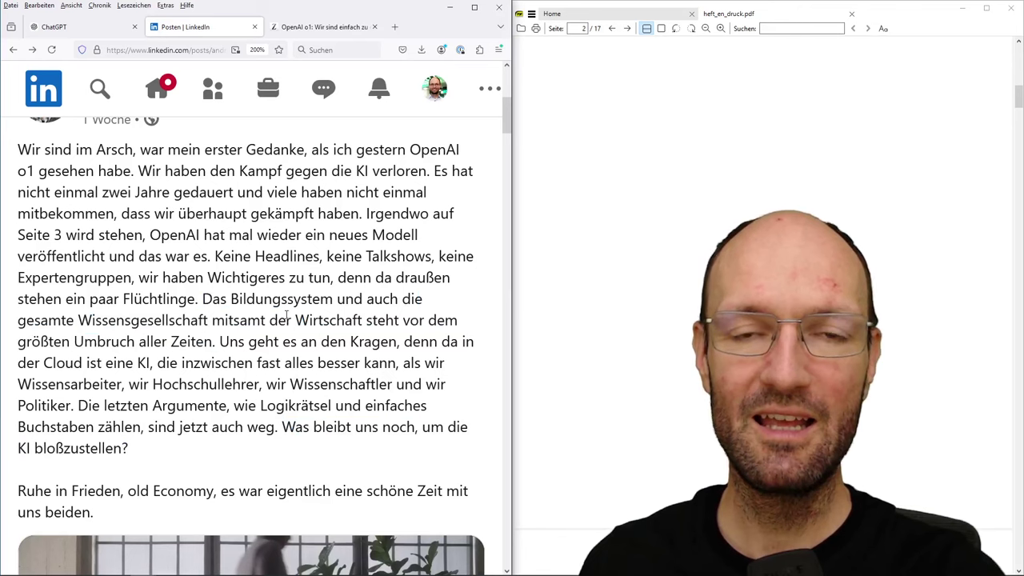
{"action": "left_click", "coordinate": [320, 27]}
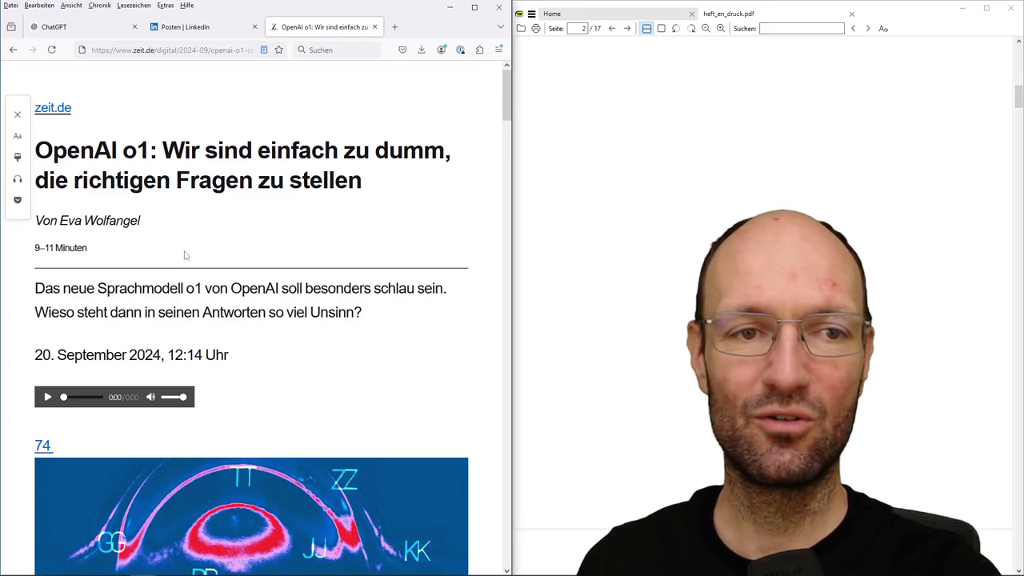
{"action": "left_click", "coordinate": [73, 30]}
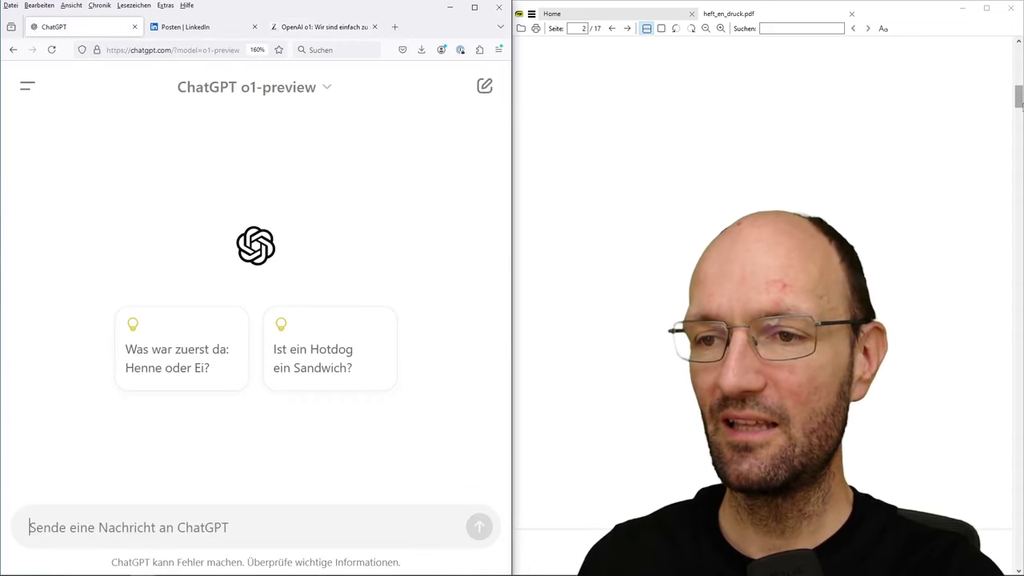
Find Task 1, Quantities and units, in the exercise booklet PDF and take a screenshot of it
{"action": "scroll", "coordinate": [1020, 94], "scroll_direction": "up", "scroll_amount": 10}
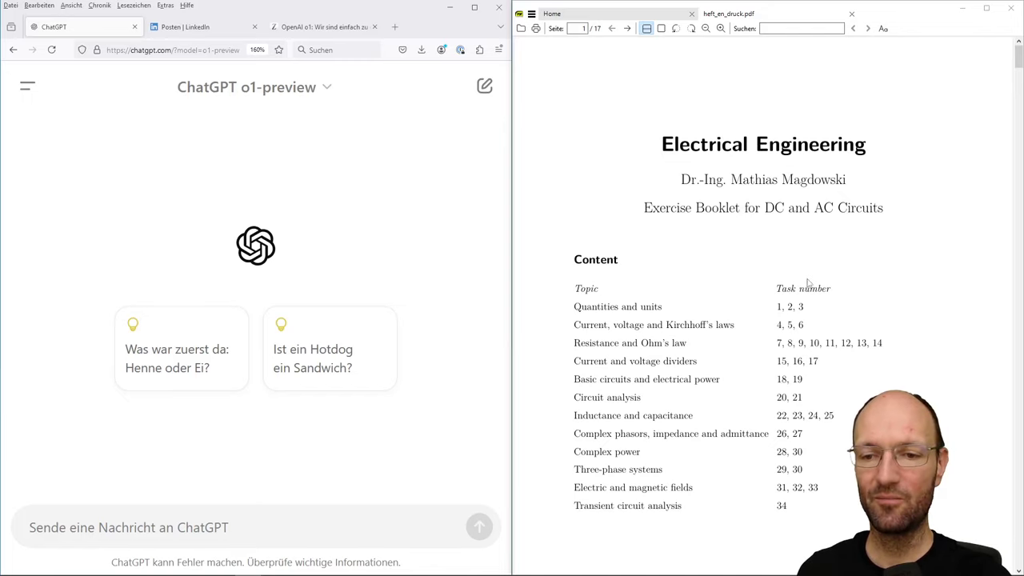
{"action": "scroll", "coordinate": [793, 257], "scroll_direction": "down", "scroll_amount": 1}
{"action": "scroll", "coordinate": [792, 258], "scroll_direction": "down", "scroll_amount": 10}
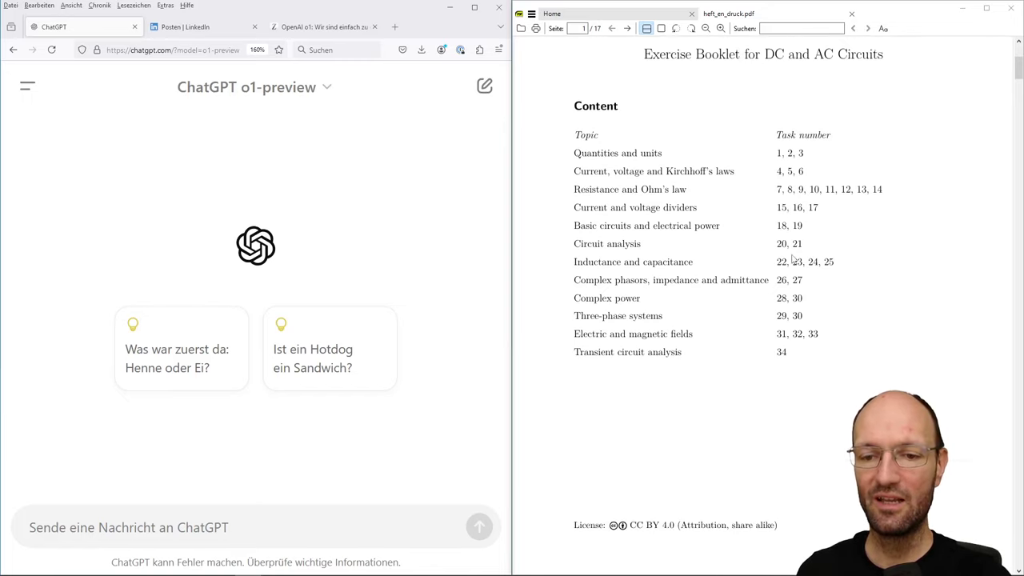
{"action": "scroll", "coordinate": [793, 259], "scroll_direction": "down", "scroll_amount": 8}
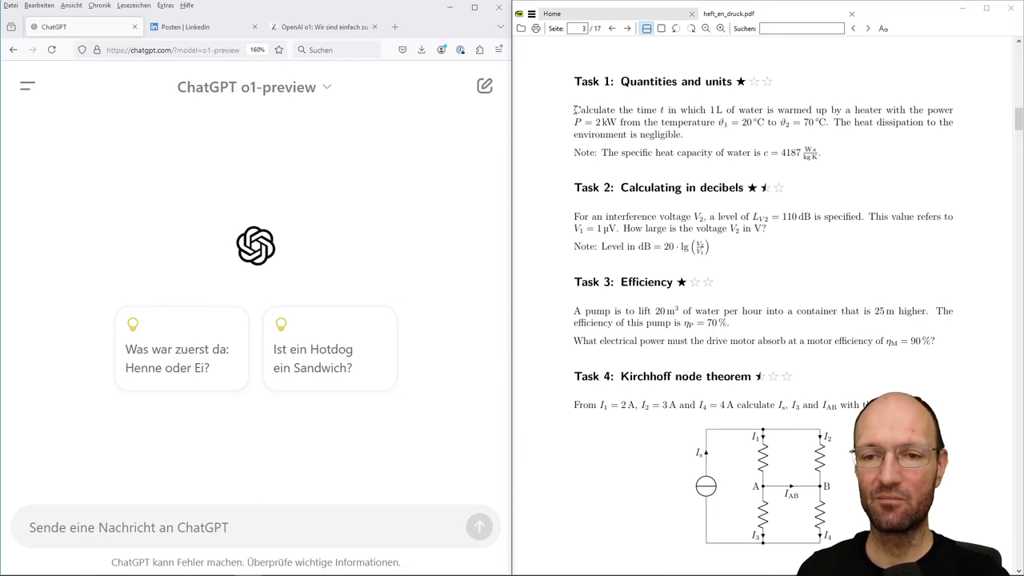
{"action": "scroll", "coordinate": [653, 149], "scroll_direction": "up", "scroll_amount": 1}
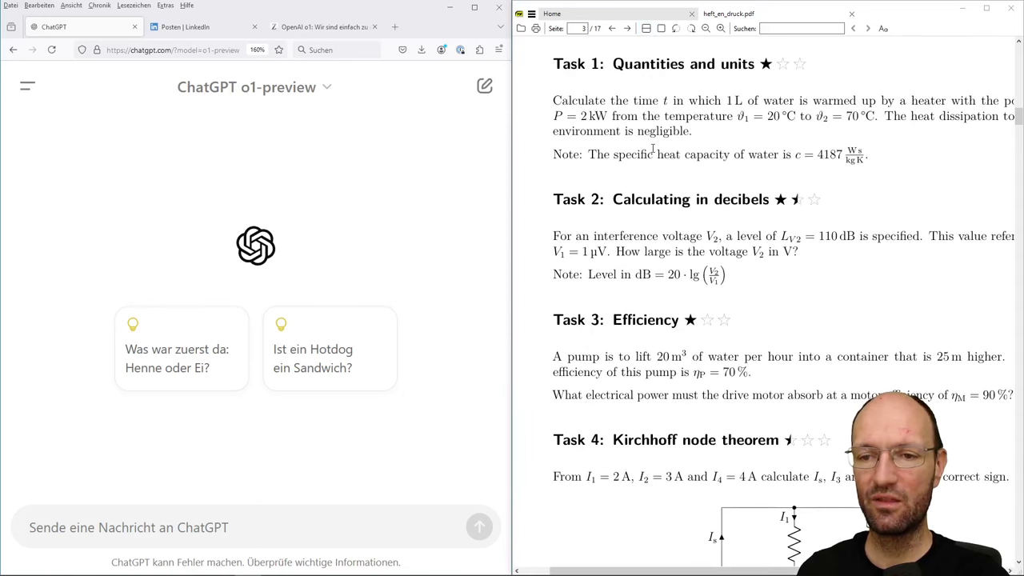
{"action": "scroll", "coordinate": [653, 148], "scroll_direction": "down", "scroll_amount": 1}
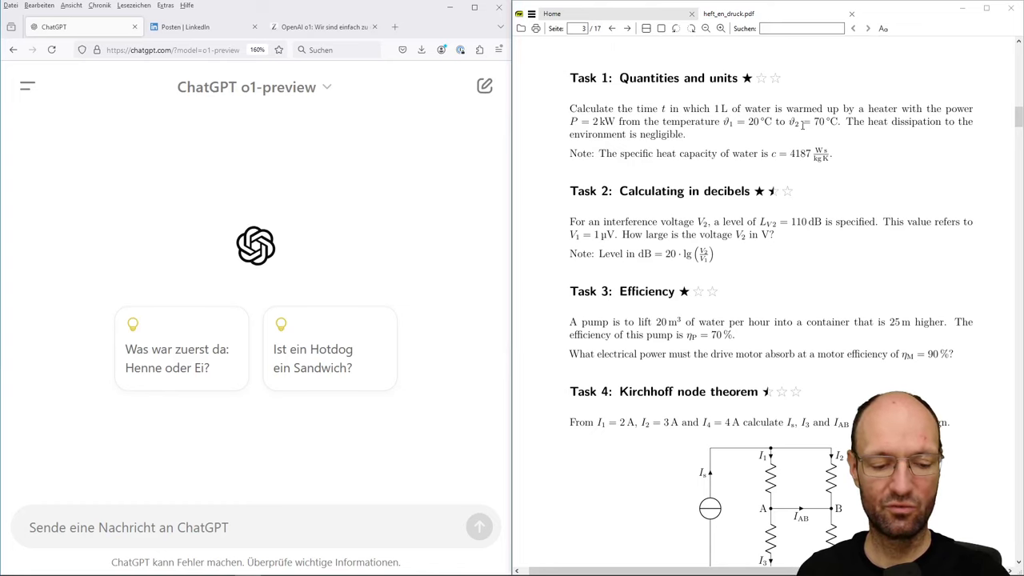
{"action": "key", "text": "super+shift+s"}
{"action": "left_click_drag", "start_coordinate": [551, 56], "coordinate": [1004, 172]}
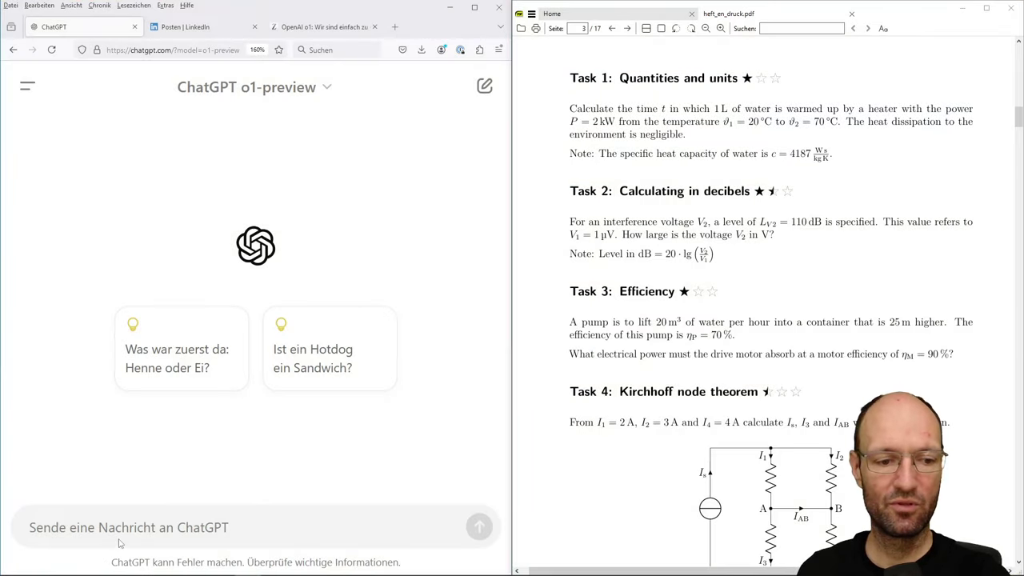
Write the prompt "Can you please solve this task:" followed by the copied Task 1 text, and remove the stray line breaks
{"action": "left_click", "coordinate": [126, 529]}
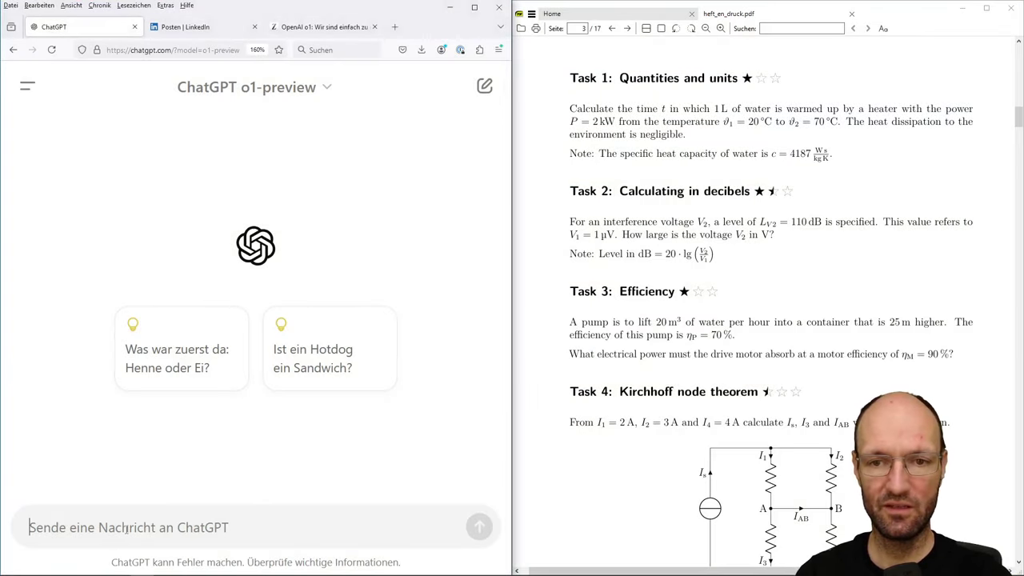
{"action": "type", "text": "Can you ple"}
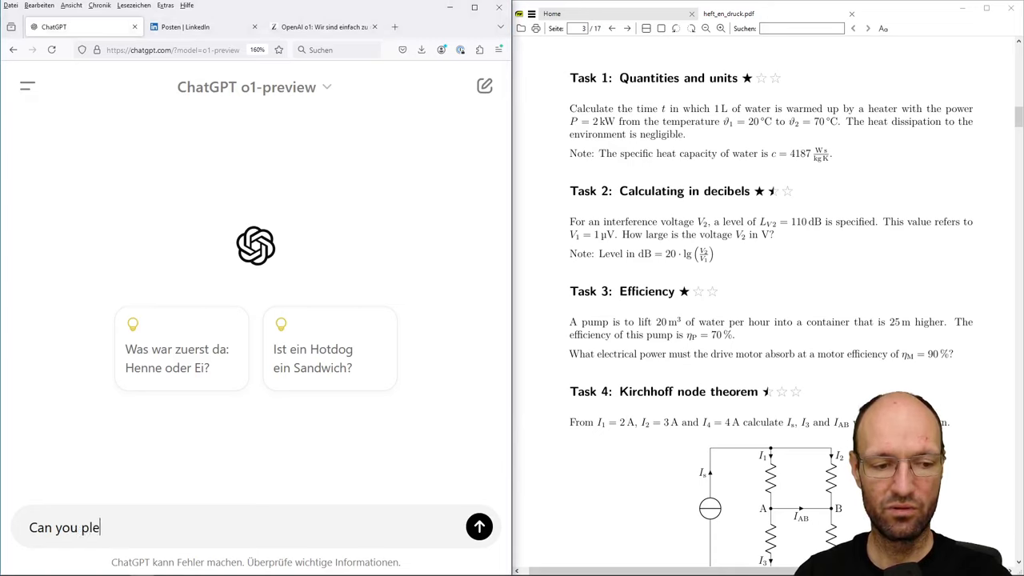
{"action": "type", "text": "ase solve this"}
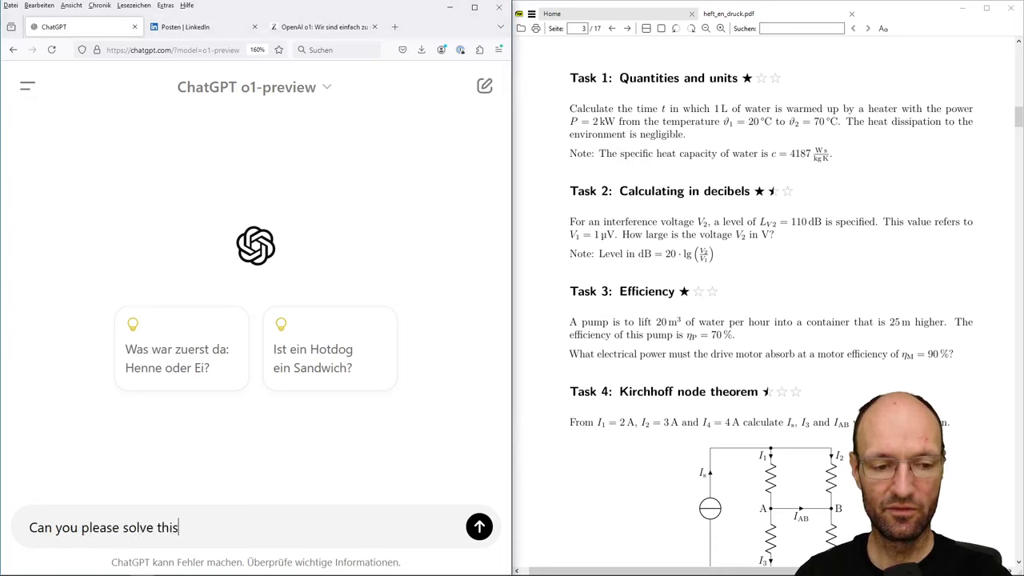
{"action": "type", "text": " task:"}
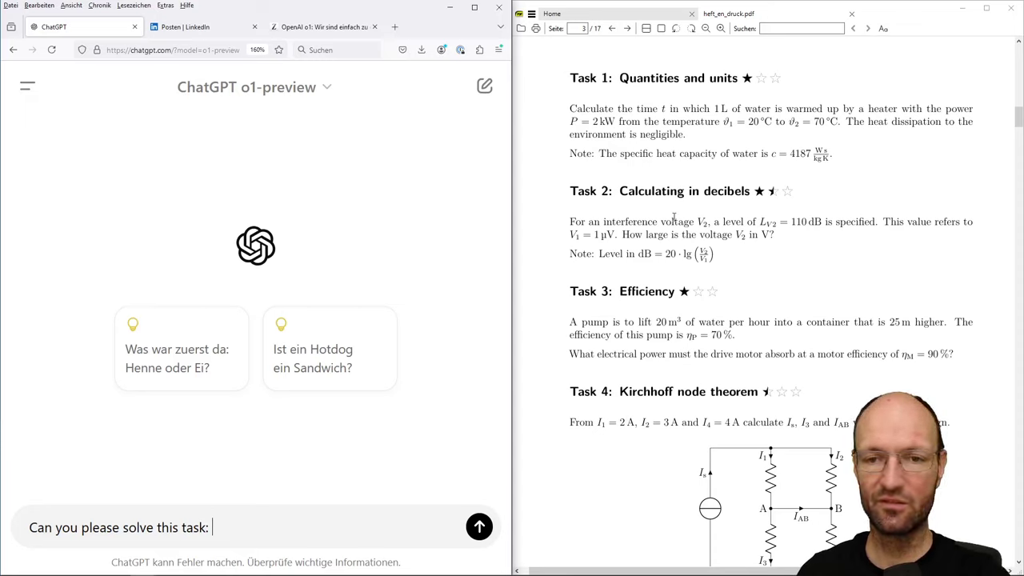
{"action": "left_click_drag", "start_coordinate": [571, 107], "coordinate": [846, 157]}
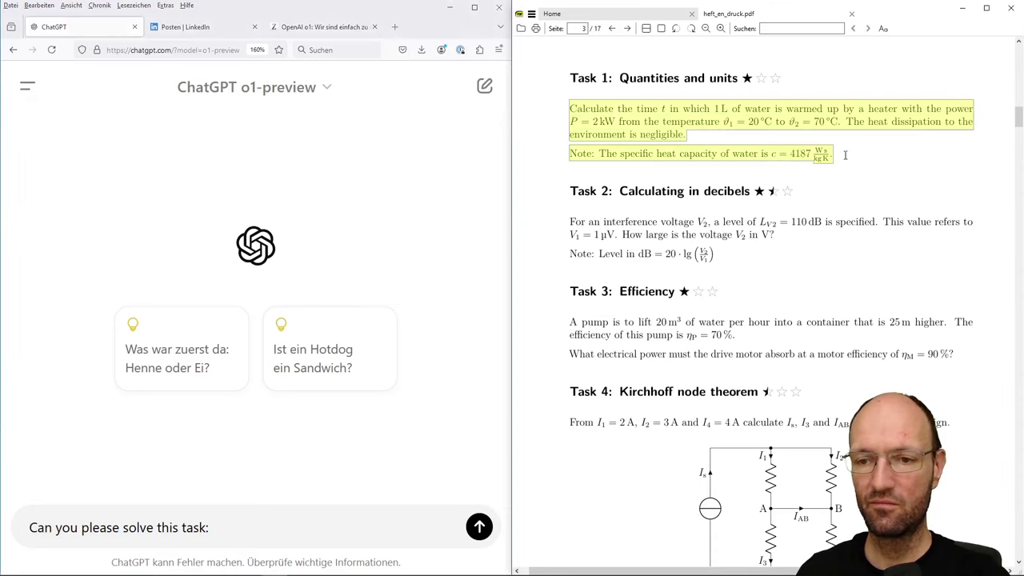
{"action": "left_click", "coordinate": [263, 529]}
{"action": "key", "text": "ctrl+v"}
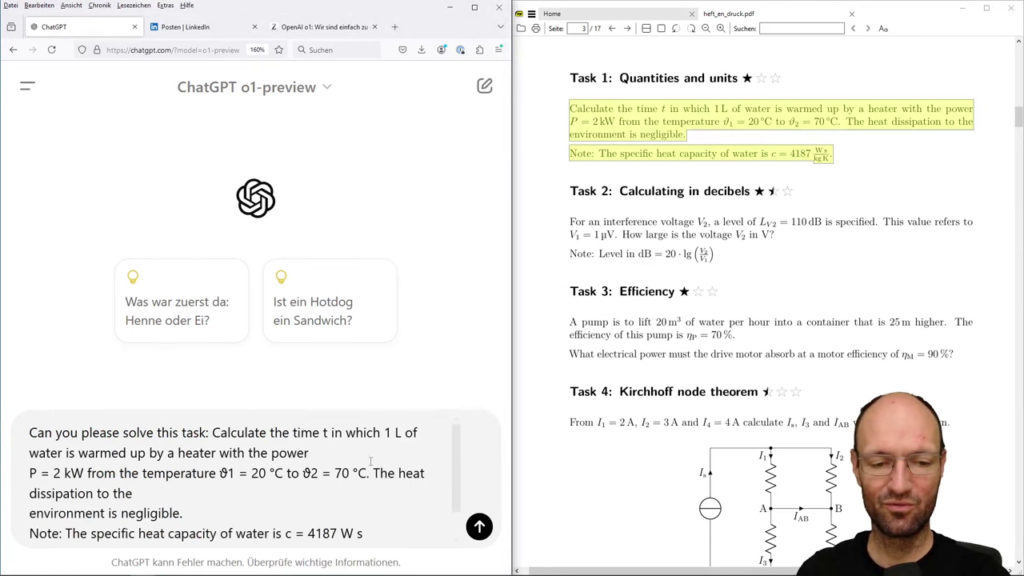
{"action": "key", "text": "BackSpace"}
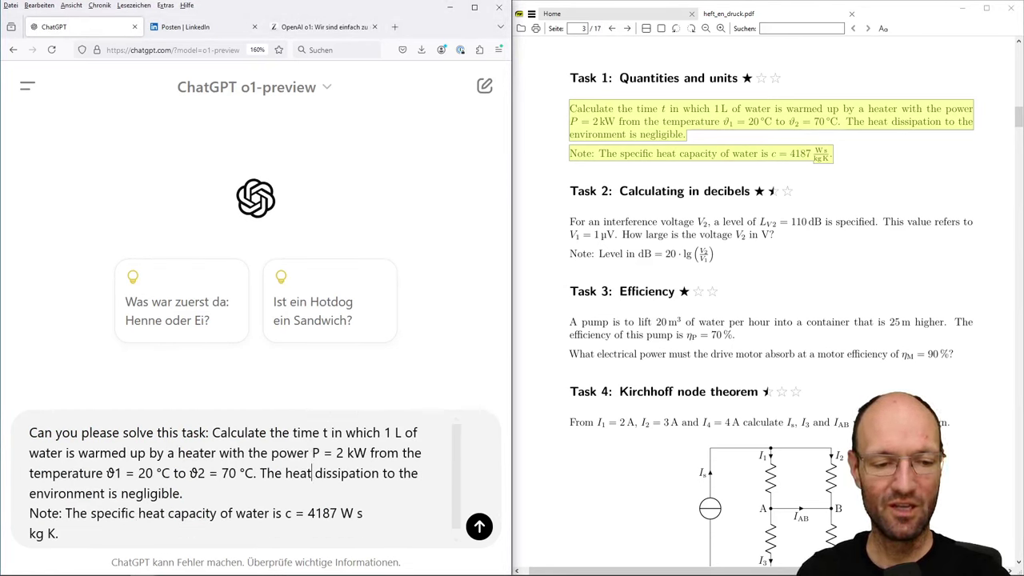
{"action": "left_click", "coordinate": [182, 492]}
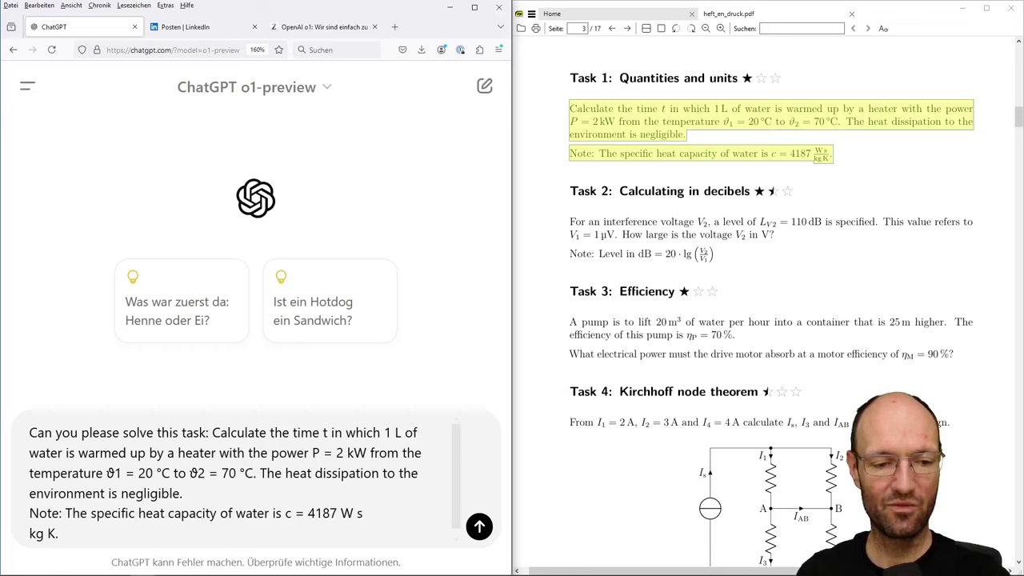
Rewrite the heat capacity unit in the prompt as Ws/(kg*K) on a single line
{"action": "left_click", "coordinate": [314, 512]}
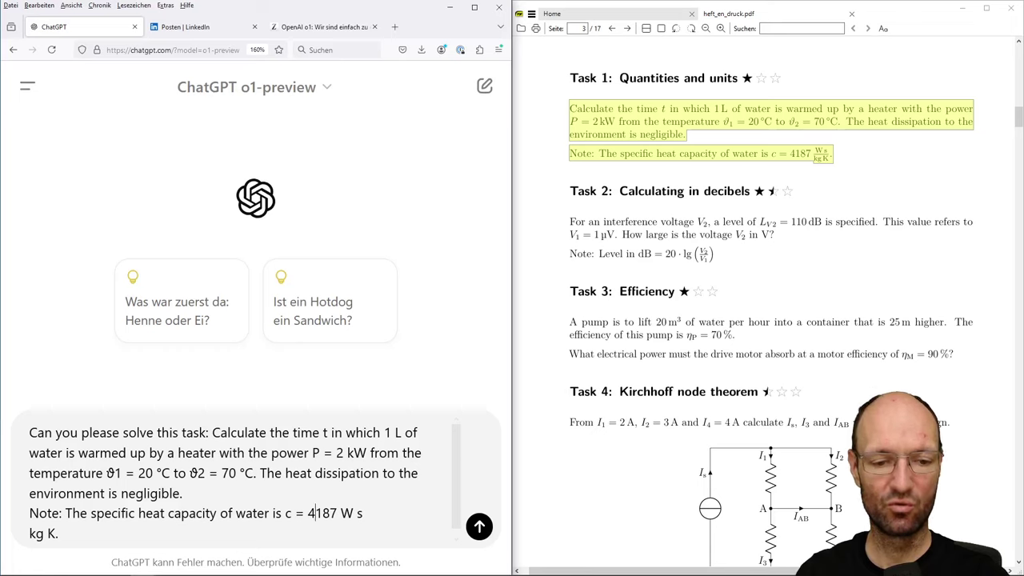
{"action": "key", "text": "Right"}
{"action": "key", "text": "Right"}
{"action": "key", "text": "Right"}
{"action": "key", "text": "Right"}
{"action": "key", "text": "Right"}
{"action": "key", "text": "Right"}
{"action": "key", "text": "BackSpace"}
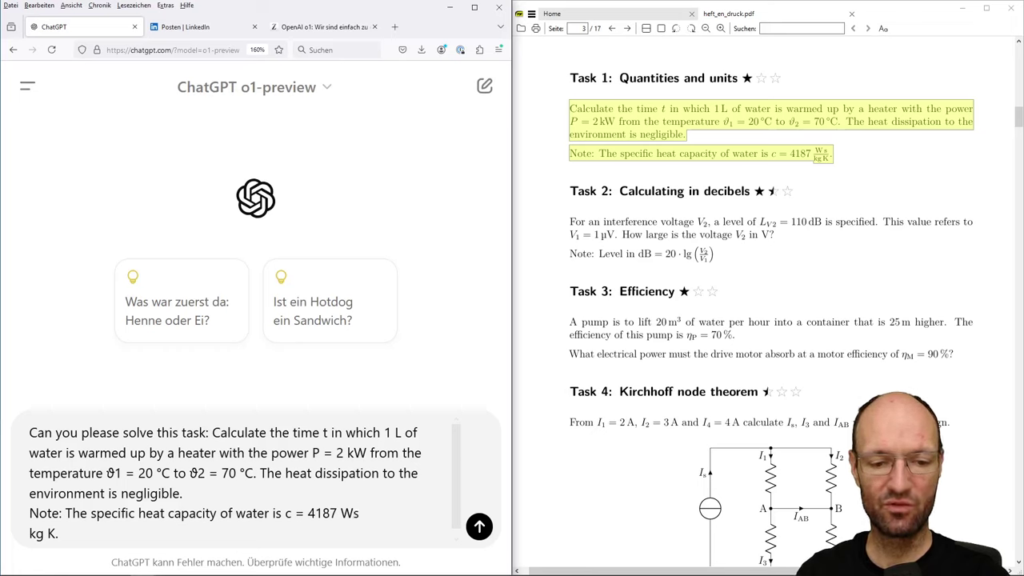
{"action": "type", "text": "/"}
{"action": "key", "text": "Delete"}
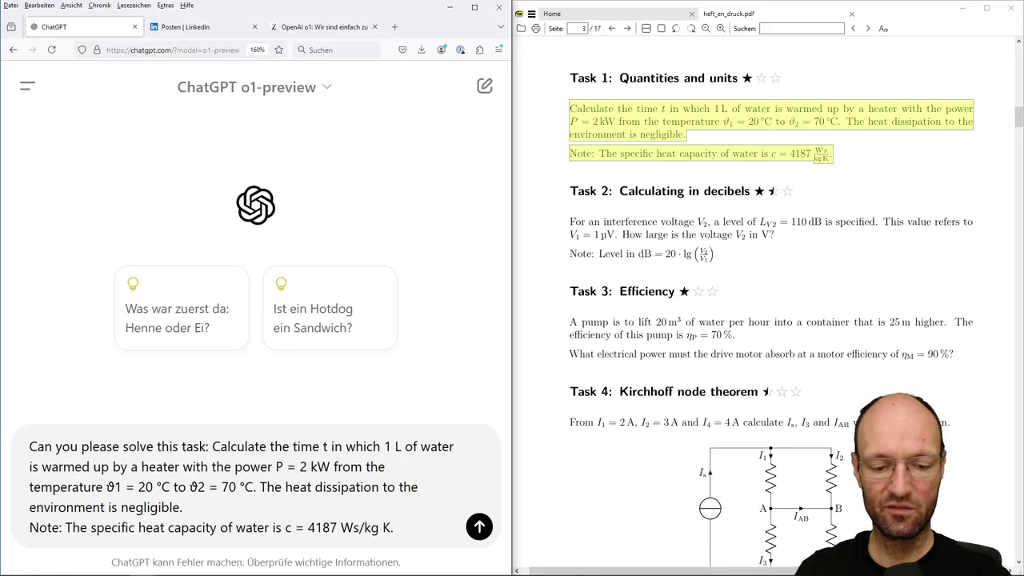
{"action": "type", "text": "("}
{"action": "key", "text": "Right"}
{"action": "key", "text": "Right"}
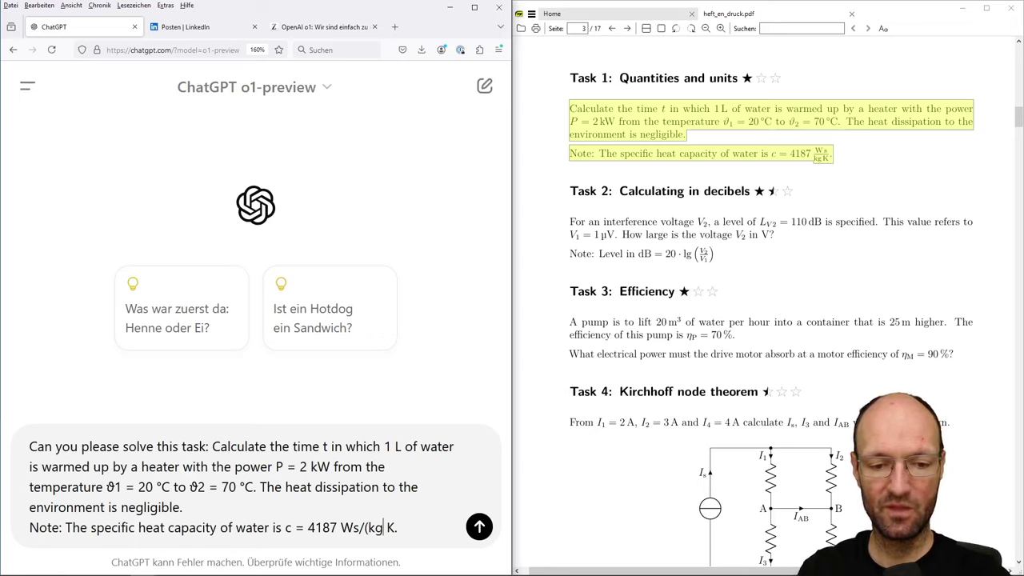
{"action": "key", "text": "Delete"}
{"action": "type", "text": "*K"}
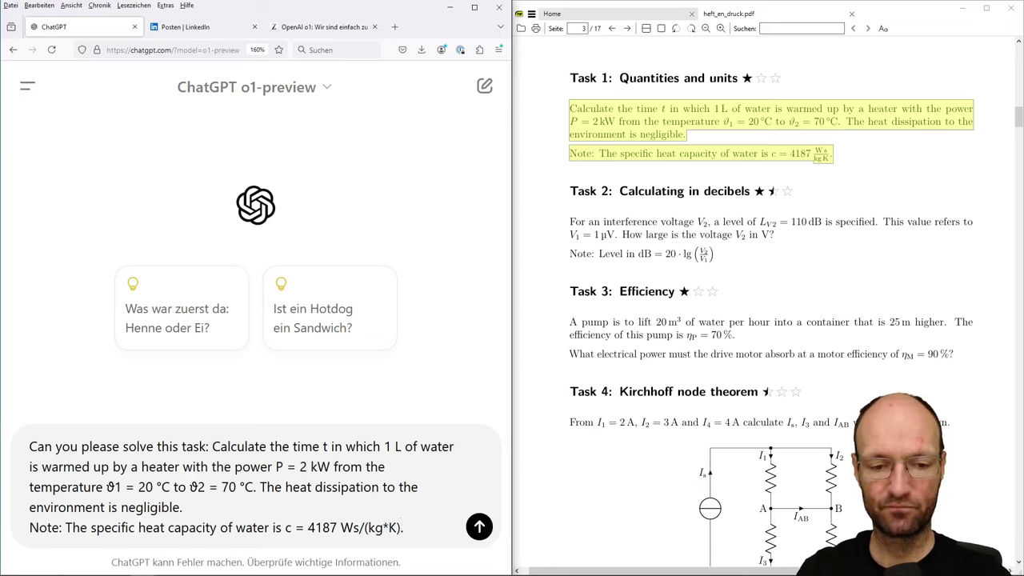
{"action": "type", "text": ")"}
{"action": "key", "text": "Right"}
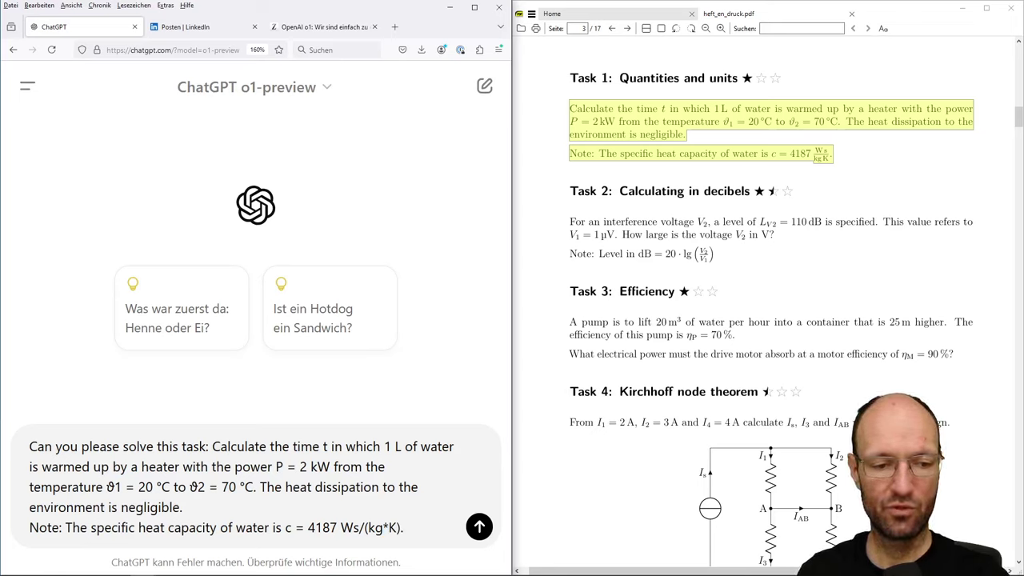
Insert underscores before the temperature indices to give ϑ_1 and ϑ_2, and submit the prompt
{"action": "left_click", "coordinate": [195, 486]}
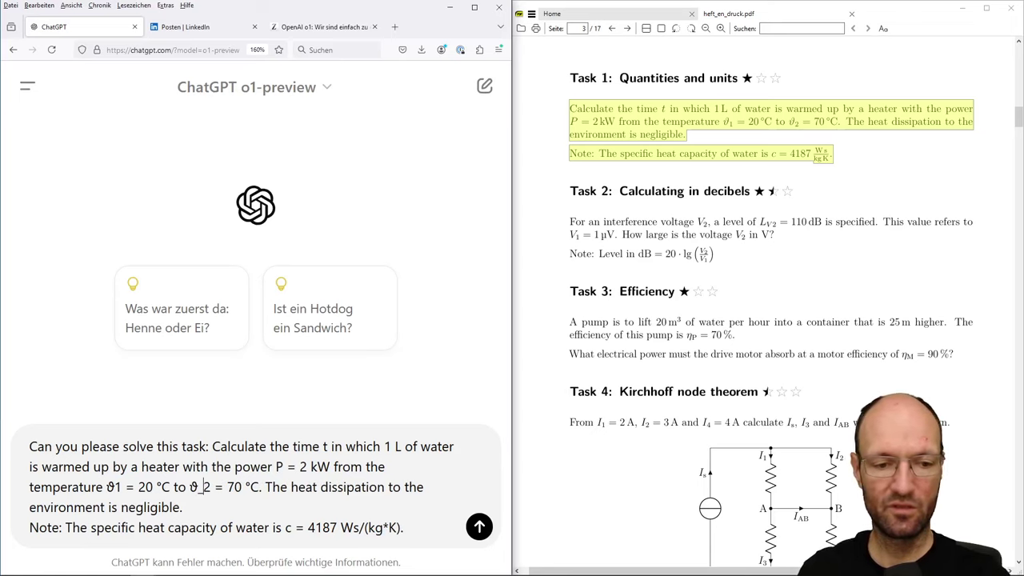
{"action": "key", "text": "Left"}
{"action": "key", "text": "Left"}
{"action": "key", "text": "Left"}
{"action": "key", "text": "Left"}
{"action": "key", "text": "Left"}
{"action": "key", "text": "Left"}
{"action": "key", "text": "Left"}
{"action": "key", "text": "Left"}
{"action": "key", "text": "Left"}
{"action": "key", "text": "Left"}
{"action": "key", "text": "Left"}
{"action": "key", "text": "Left"}
{"action": "key", "text": "Left"}
{"action": "key", "text": "Left"}
{"action": "key", "text": "Left"}
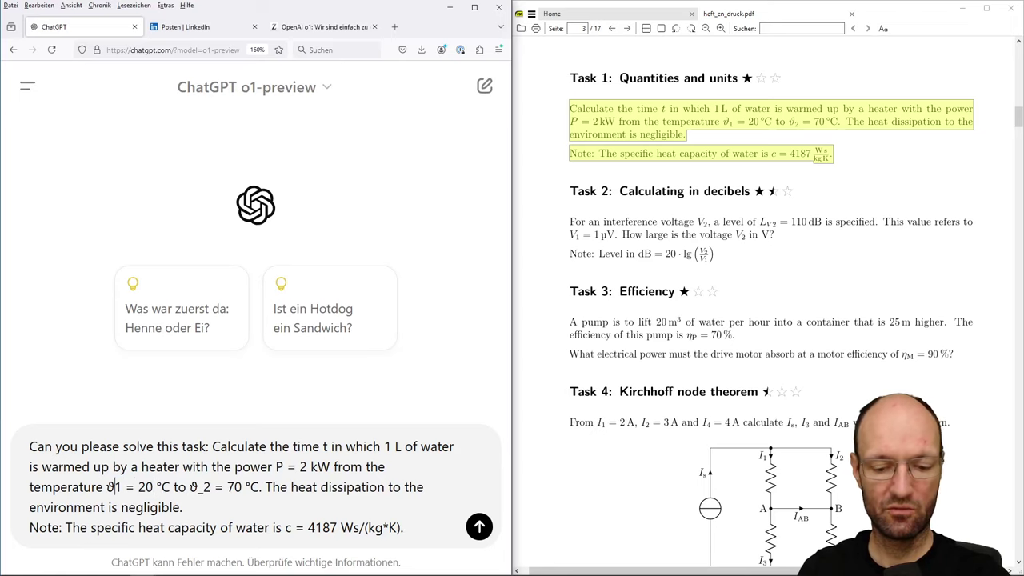
{"action": "type", "text": "_"}
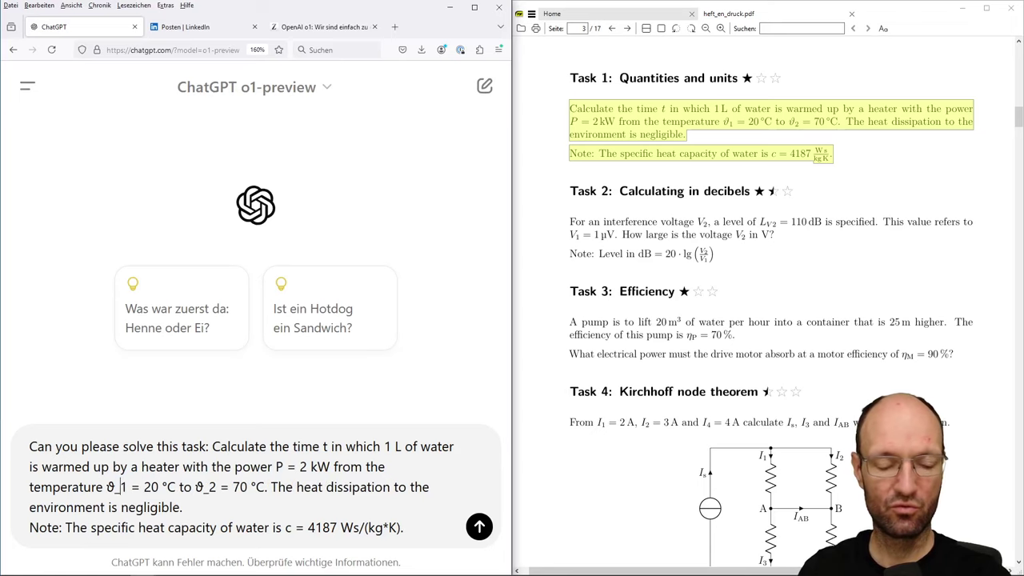
{"action": "left_click", "coordinate": [479, 528]}
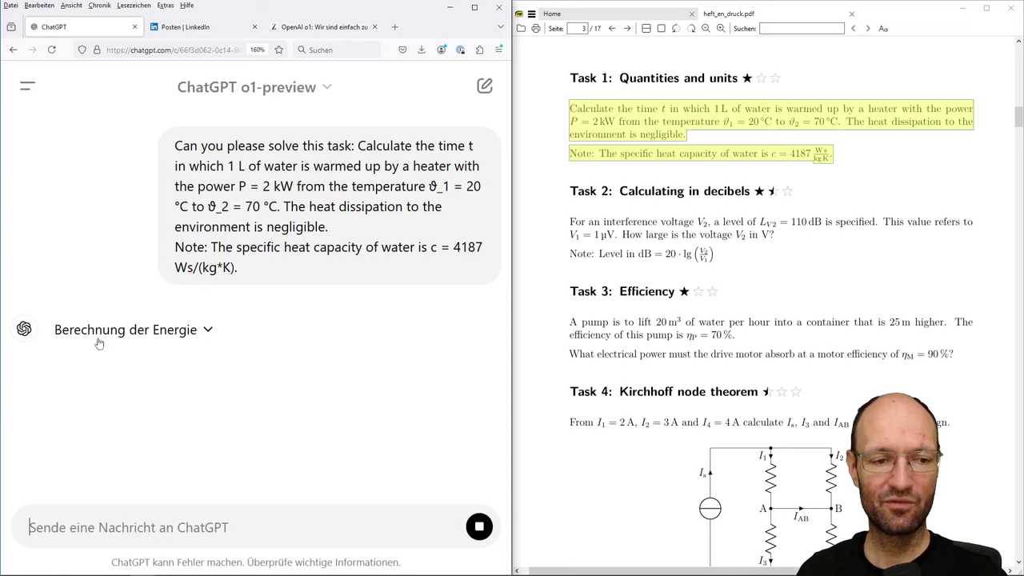
Read the first steps of the generated solution and compare its volume-to-mass conversion with the 1 L given in Task 1
{"action": "scroll", "coordinate": [114, 345], "scroll_direction": "down", "scroll_amount": 1}
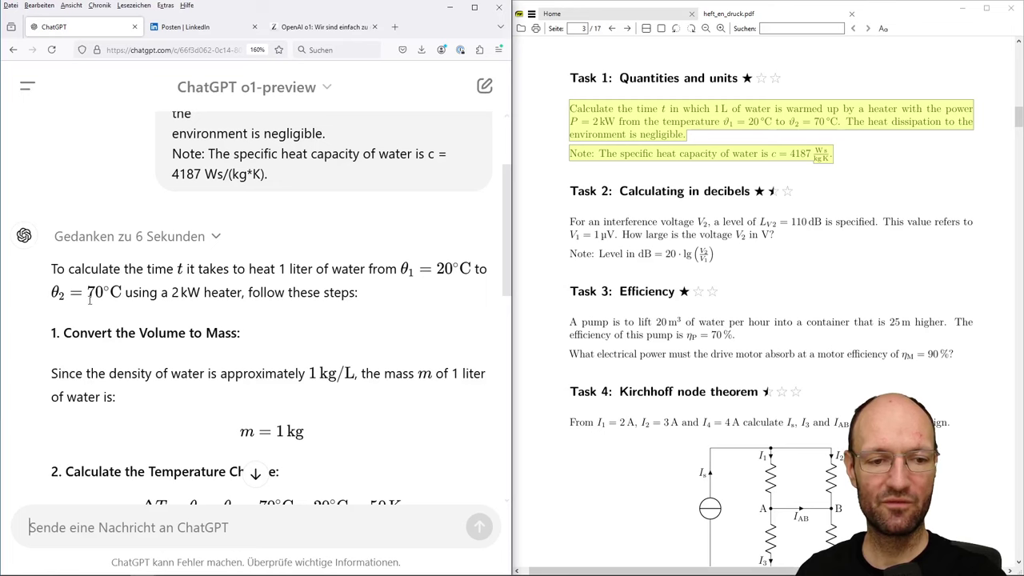
{"action": "scroll", "coordinate": [296, 346], "scroll_direction": "down", "scroll_amount": 2}
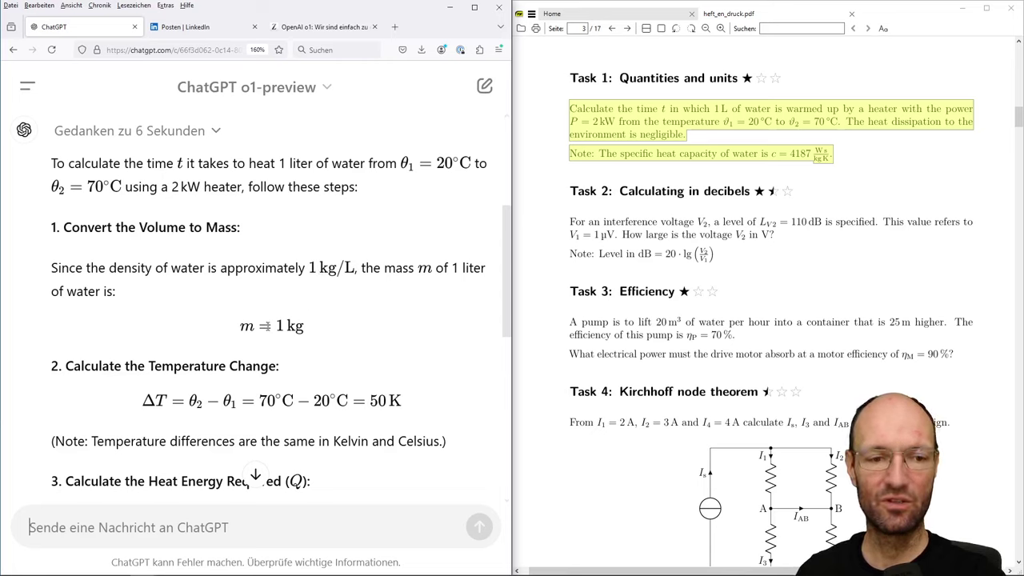
{"action": "left_click", "coordinate": [695, 138]}
{"action": "double_click", "coordinate": [720, 108]}
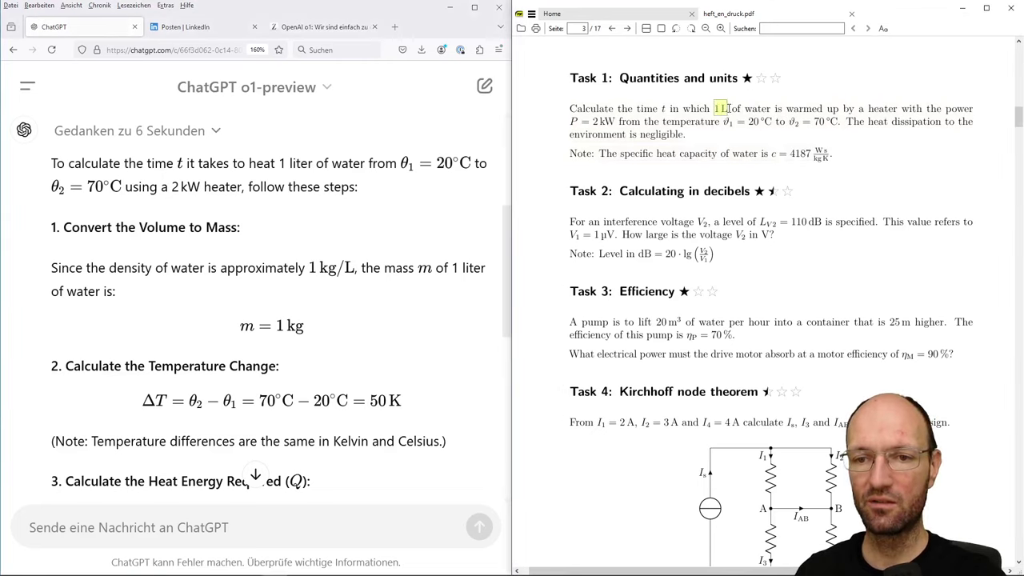
Review the rest of the Task 1 solution, checking the water mass, the heating time and its conversion to minutes
{"action": "left_click_drag", "start_coordinate": [276, 328], "coordinate": [315, 331]}
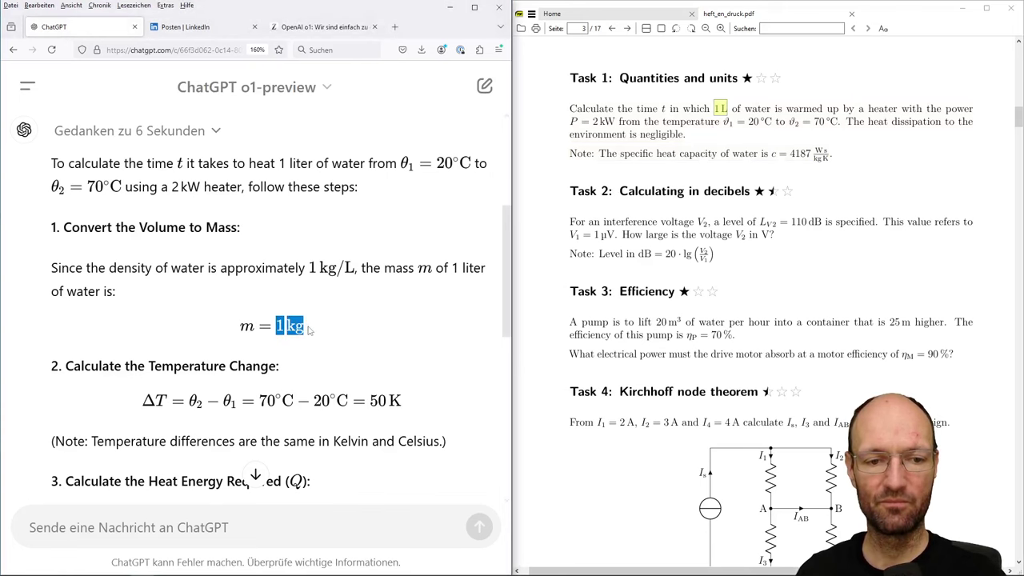
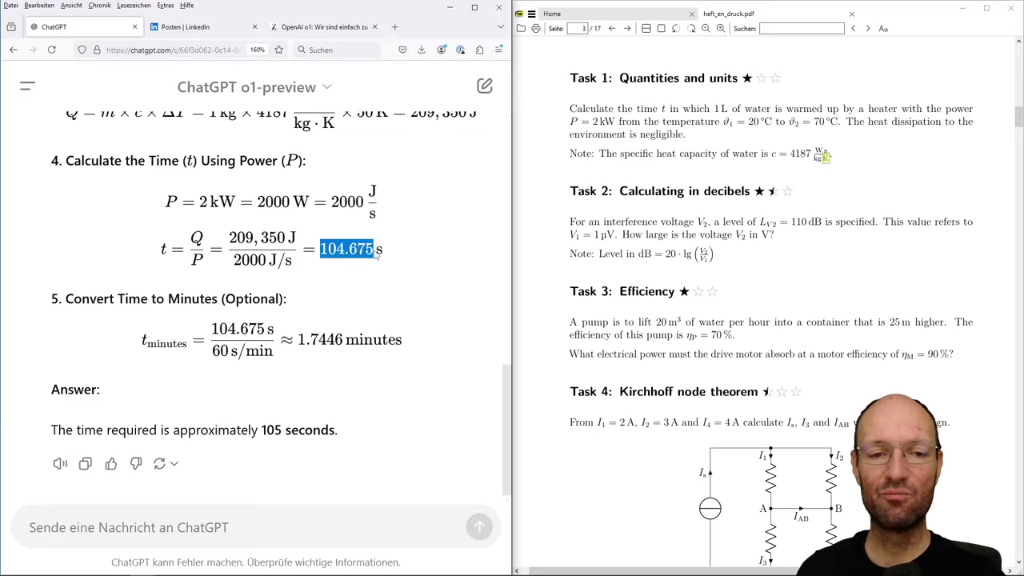
{"action": "mouse_move", "coordinate": [370, 249]}
{"action": "left_mouse_down"}
{"action": "mouse_move", "coordinate": [345, 249]}
{"action": "mouse_move", "coordinate": [367, 250]}
{"action": "left_mouse_up"}
{"action": "left_click", "coordinate": [370, 249]}
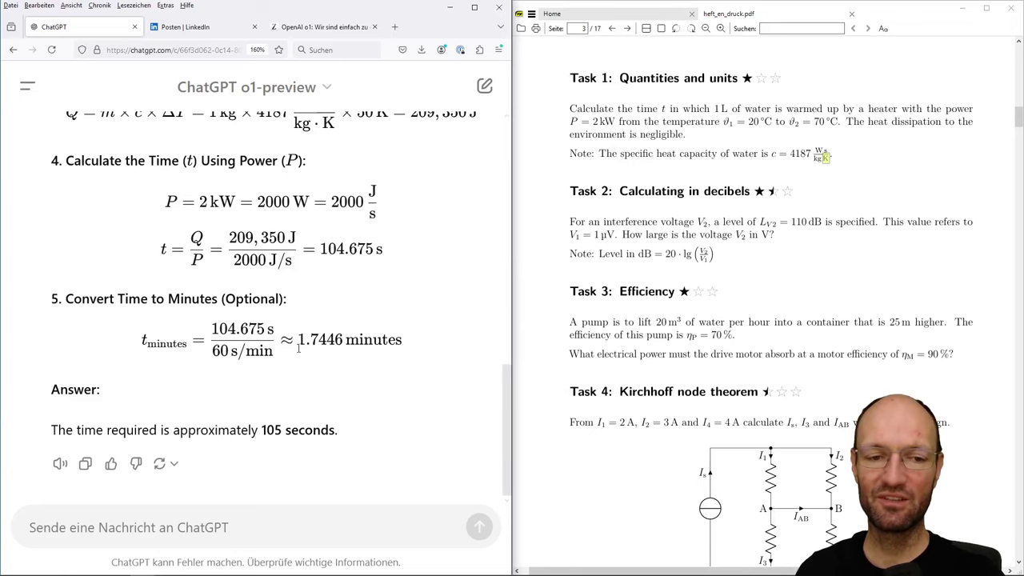
{"action": "scroll", "coordinate": [299, 346], "scroll_direction": "up", "scroll_amount": 5}
{"action": "scroll", "coordinate": [240, 480], "scroll_direction": "down", "scroll_amount": 5}
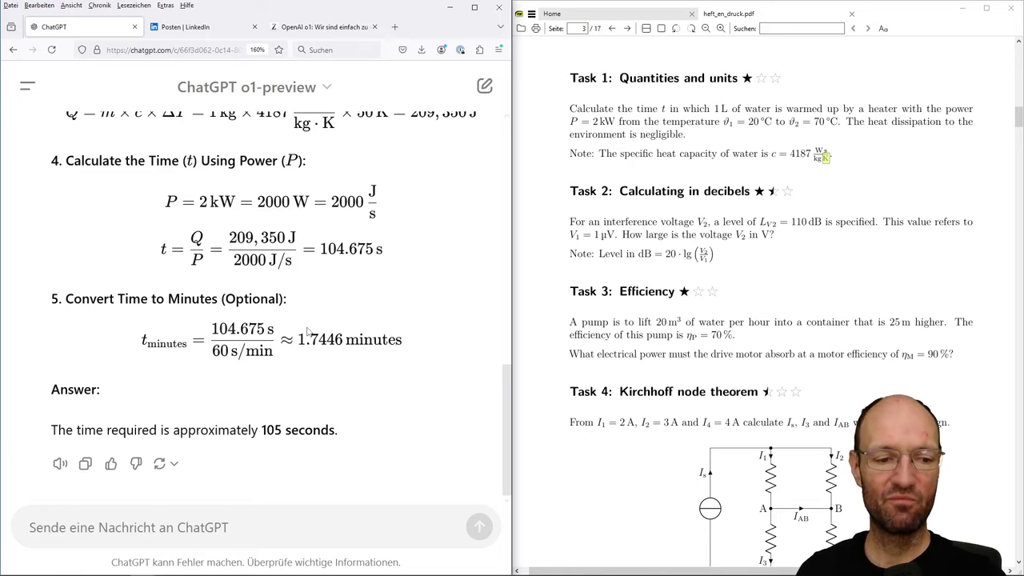
Start a new chat and copy the Task 2 text on calculating in decibels, including its note, into the message
{"action": "left_click", "coordinate": [485, 87]}
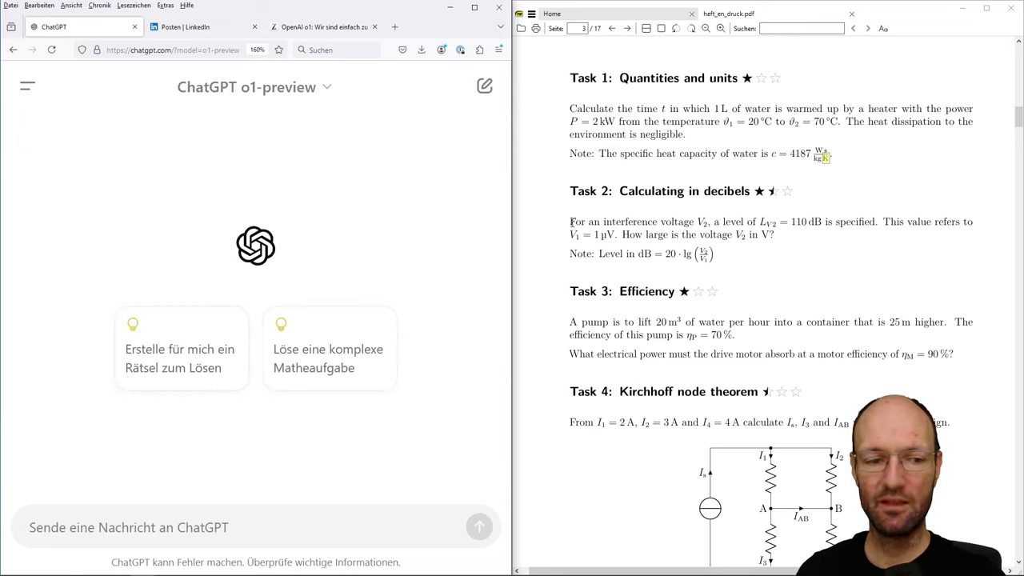
{"action": "left_click_drag", "start_coordinate": [570, 222], "coordinate": [720, 252]}
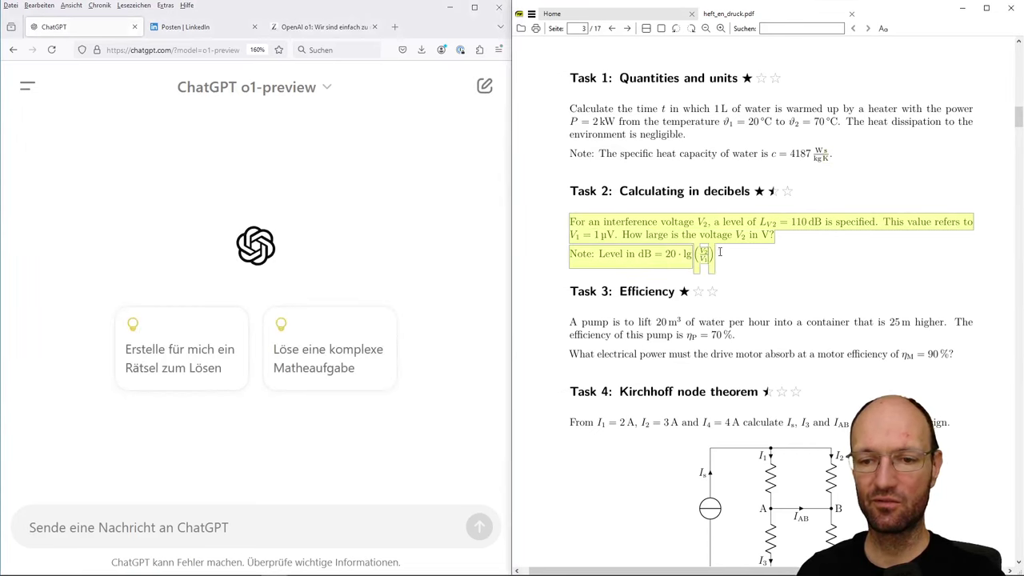
{"action": "key", "text": "ctrl+c"}
{"action": "left_click", "coordinate": [232, 524]}
{"action": "key", "text": "ctrl+v"}
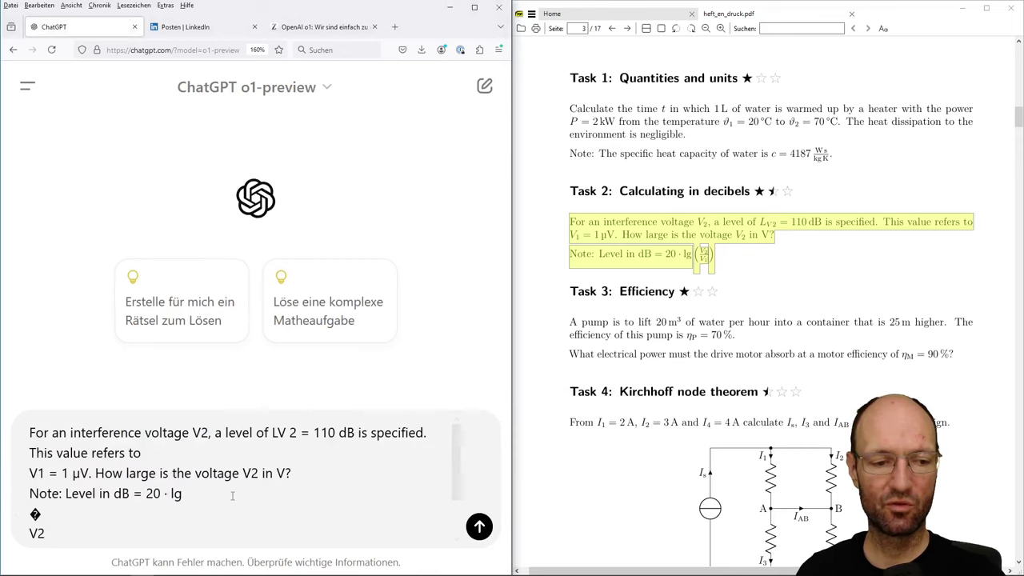
Rewrite the symbols in the prompt's first sentence as V_2 and L_V2, removing the stray space in the level index
{"action": "left_click", "coordinate": [202, 432]}
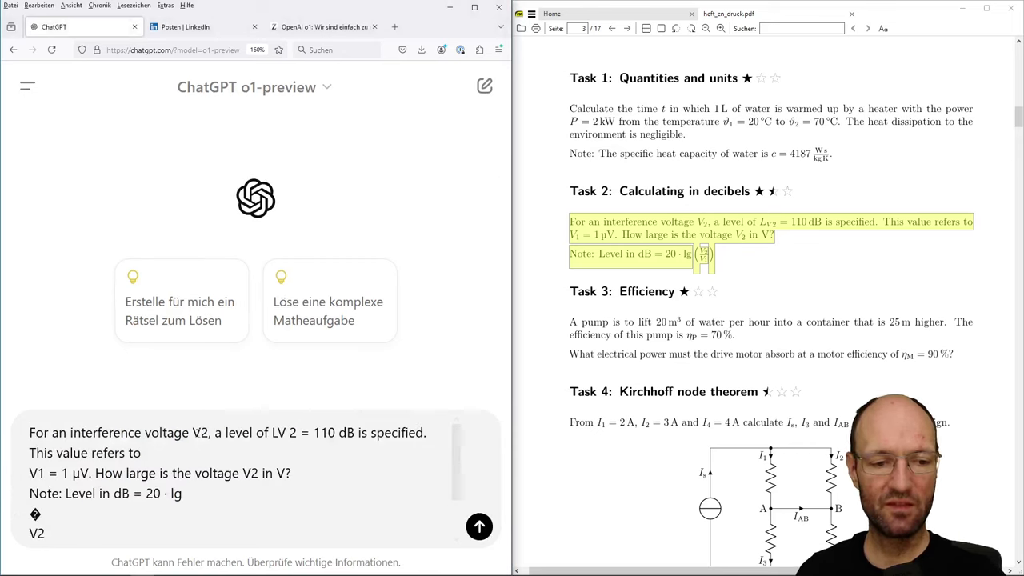
{"action": "type", "text": "_"}
{"action": "key", "text": "Right"}
{"action": "key", "text": "Right"}
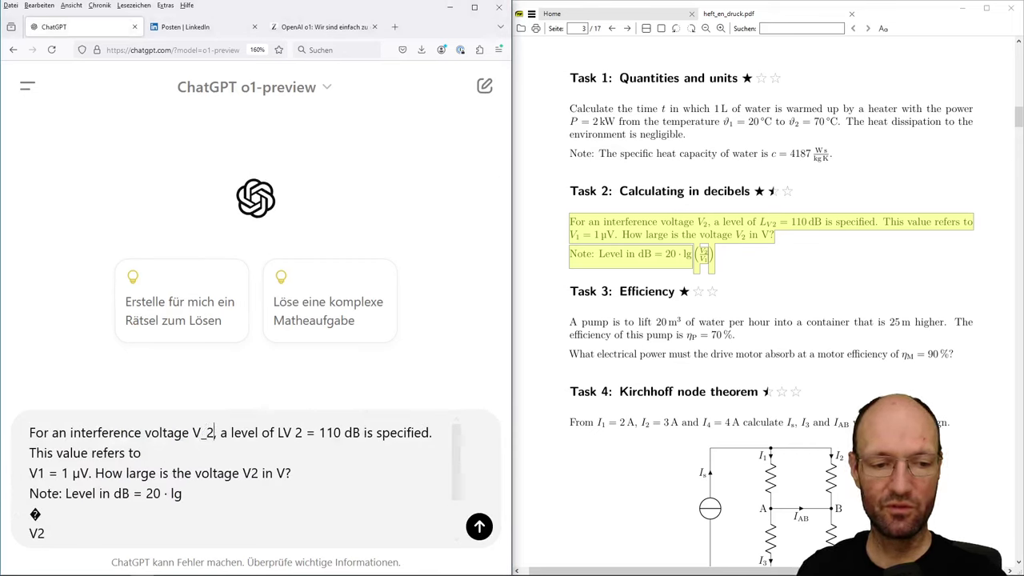
{"action": "key", "text": "Right"}
{"action": "key", "text": "Right"}
{"action": "key", "text": "Right"}
{"action": "key", "text": "Right"}
{"action": "key", "text": "Right"}
{"action": "key", "text": "Right"}
{"action": "key", "text": "Right"}
{"action": "key", "text": "Right"}
{"action": "key", "text": "Right"}
{"action": "key", "text": "Right"}
{"action": "key", "text": "Right"}
{"action": "key", "text": "Right"}
{"action": "key", "text": "Right"}
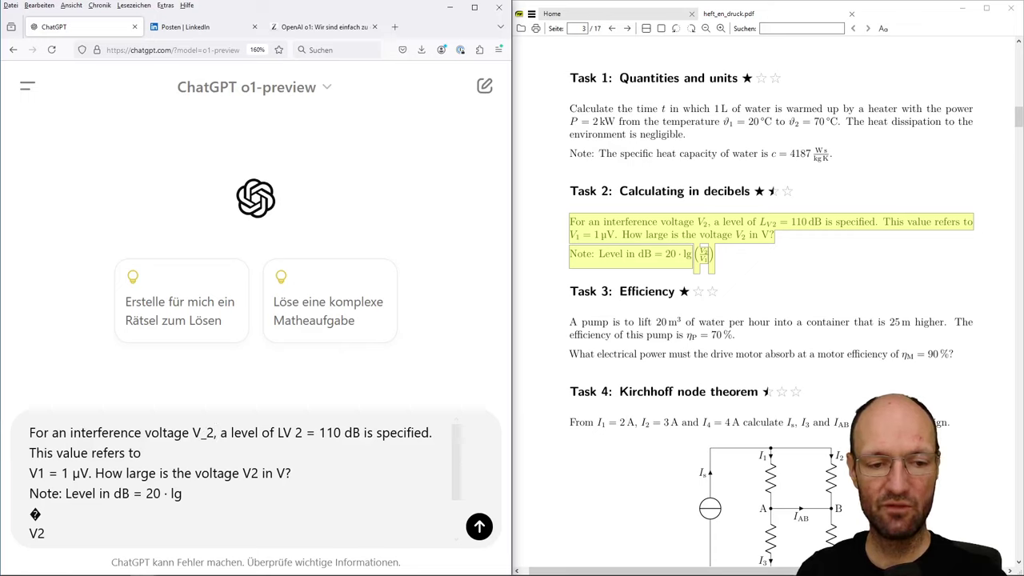
{"action": "type", "text": "_"}
{"action": "key", "text": "Right"}
{"action": "key", "text": "Delete"}
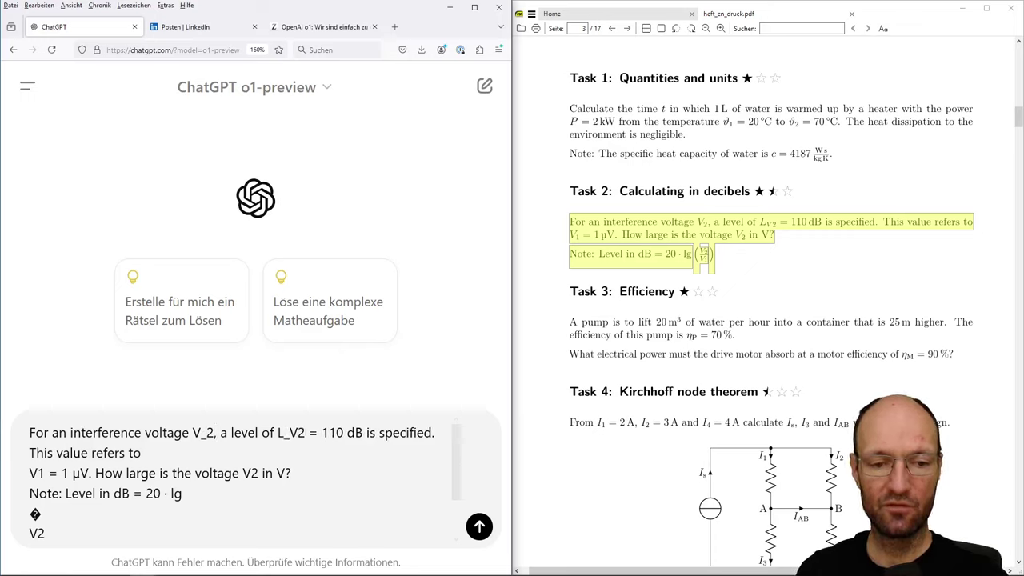
Remove the line break after "This value refers to" and add underscores to give V_1 and V_2 on that line
{"action": "left_click", "coordinate": [141, 453]}
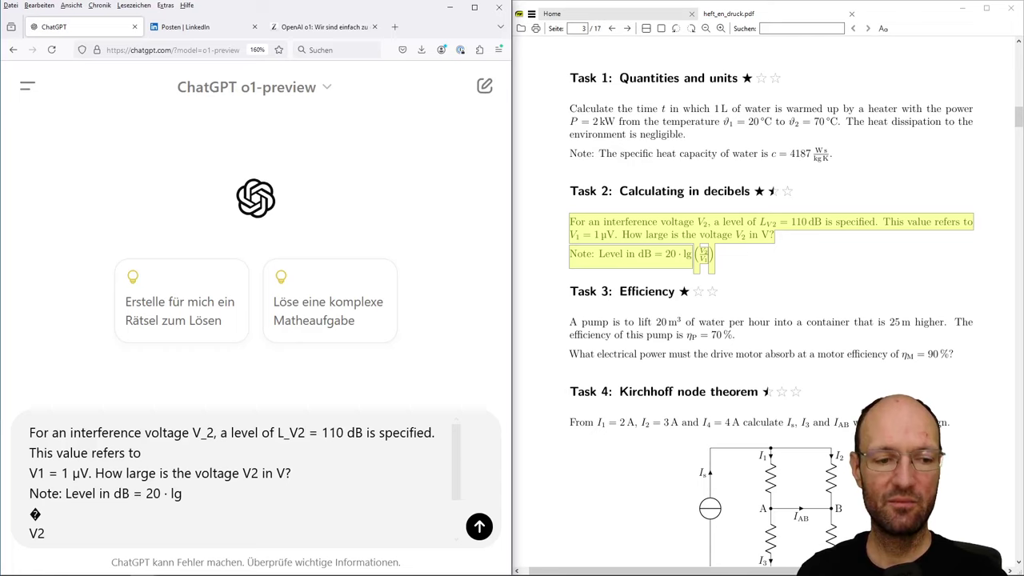
{"action": "key", "text": "Delete"}
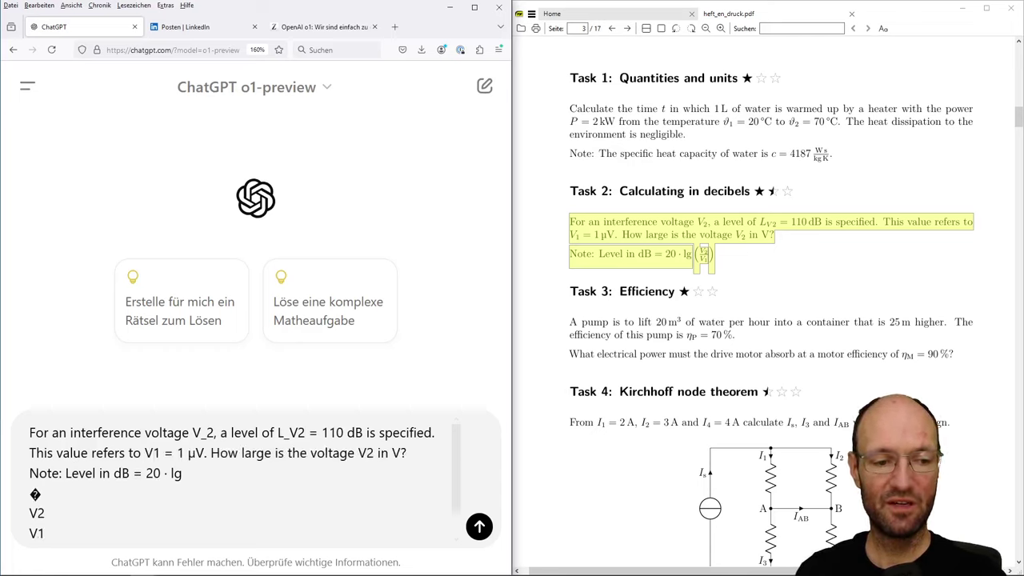
{"action": "type", "text": "_"}
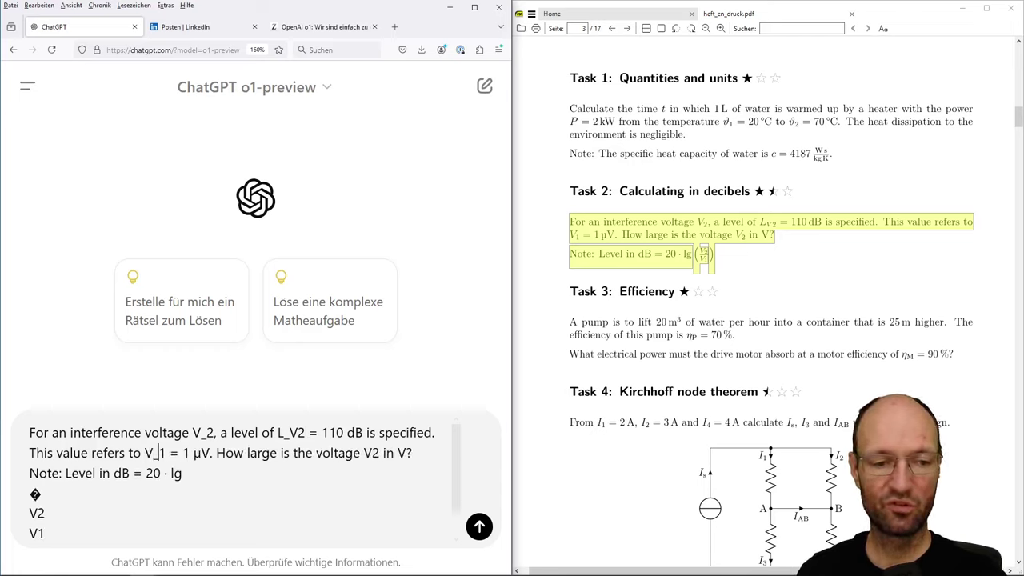
{"action": "key", "text": "Right"}
{"action": "key", "text": "Right"}
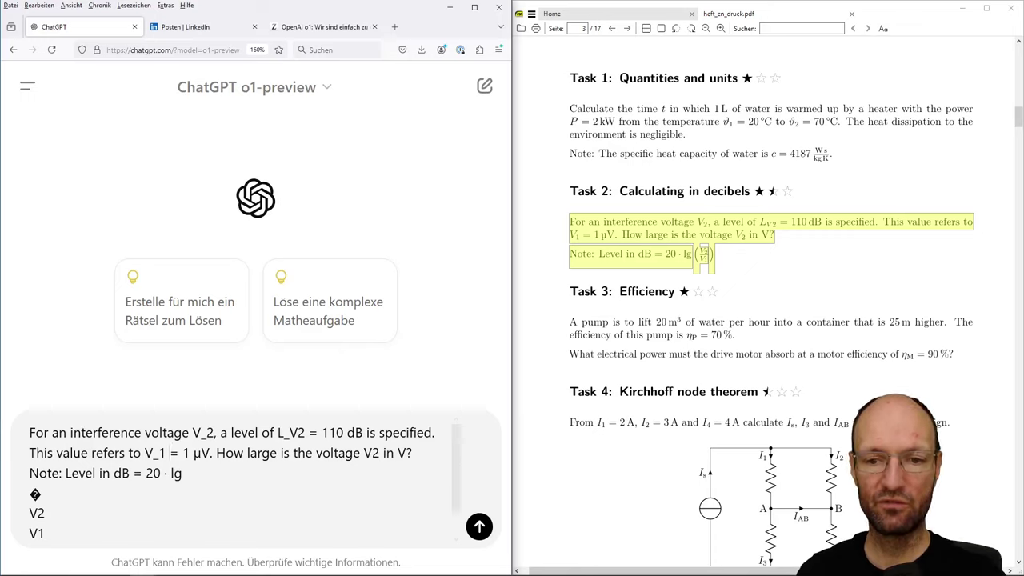
{"action": "key", "text": "Right"}
{"action": "key", "text": "Right"}
{"action": "key", "text": "Right"}
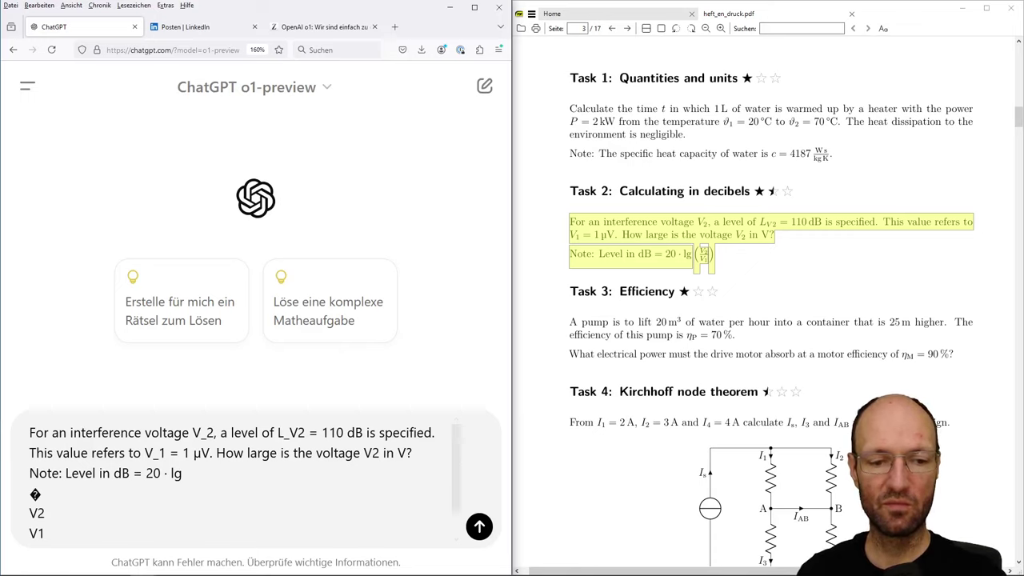
{"action": "key", "text": "Right"}
{"action": "key", "text": "Right"}
{"action": "key", "text": "Right"}
{"action": "key", "text": "Right"}
{"action": "key", "text": "Right"}
{"action": "key", "text": "Right"}
{"action": "key", "text": "Right"}
{"action": "key", "text": "Right"}
{"action": "key", "text": "Right"}
{"action": "key", "text": "Right"}
{"action": "key", "text": "Right"}
{"action": "key", "text": "Right"}
{"action": "key", "text": "Right"}
{"action": "key", "text": "Right"}
{"action": "key", "text": "Right"}
{"action": "key", "text": "Right"}
{"action": "key", "text": "Right"}
{"action": "key", "text": "Right"}
{"action": "key", "text": "Right"}
{"action": "key", "text": "Right"}
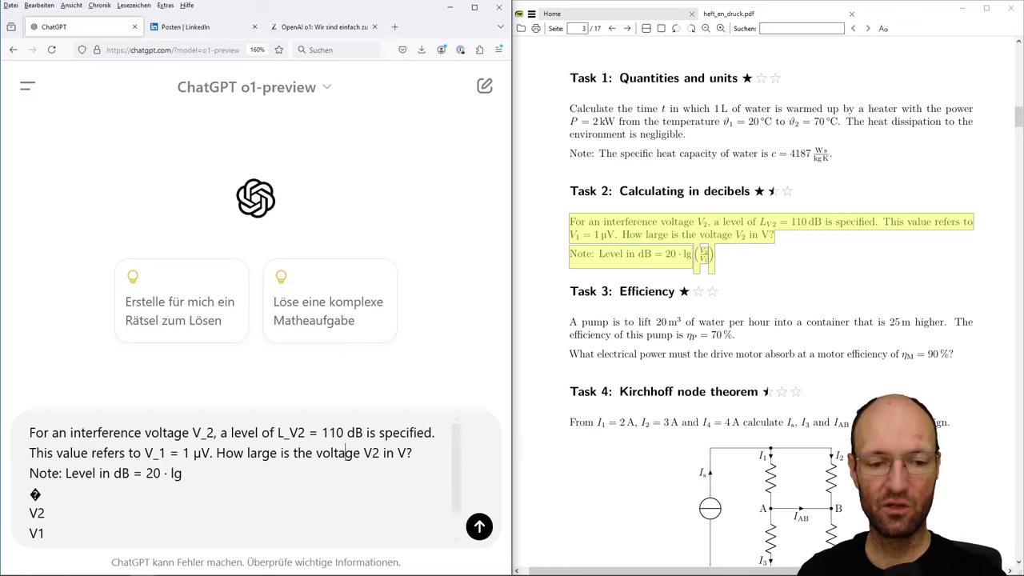
{"action": "key", "text": "Right"}
{"action": "key", "text": "Right"}
{"action": "key", "text": "Right"}
{"action": "type", "text": "_"}
Join the note's broken formula lines into 20 · lg (V2/V1, replacing the stray character before V2 with an opening bracket
{"action": "key", "text": "Down"}
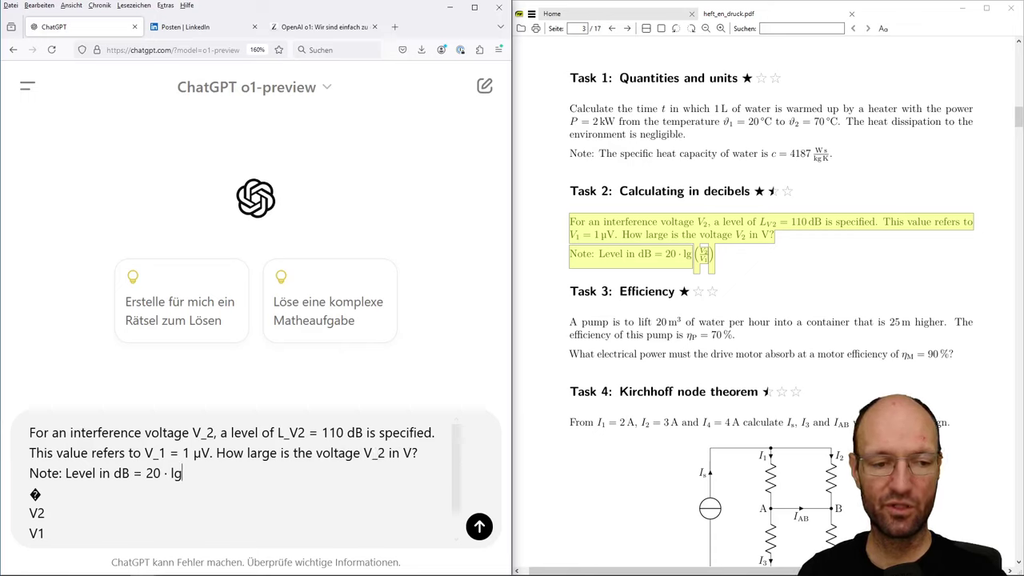
{"action": "key", "text": "Delete"}
{"action": "key", "text": "Delete"}
{"action": "key", "text": "Delete"}
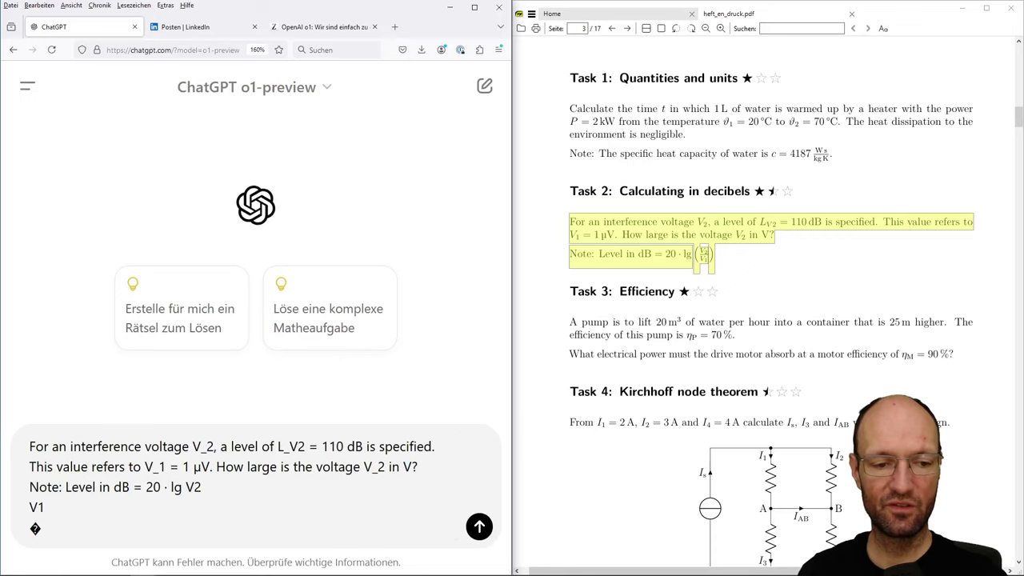
{"action": "type", "text": "("}
{"action": "key", "text": "Left"}
{"action": "key", "text": "Left"}
{"action": "key", "text": "Left"}
{"action": "key", "text": "Left"}
{"action": "key", "text": "Left"}
{"action": "key", "text": "Left"}
{"action": "key", "text": "Left"}
{"action": "key", "text": "Left"}
{"action": "key", "text": "Left"}
{"action": "key", "text": "Left"}
{"action": "key", "text": "Left"}
{"action": "key", "text": "Left"}
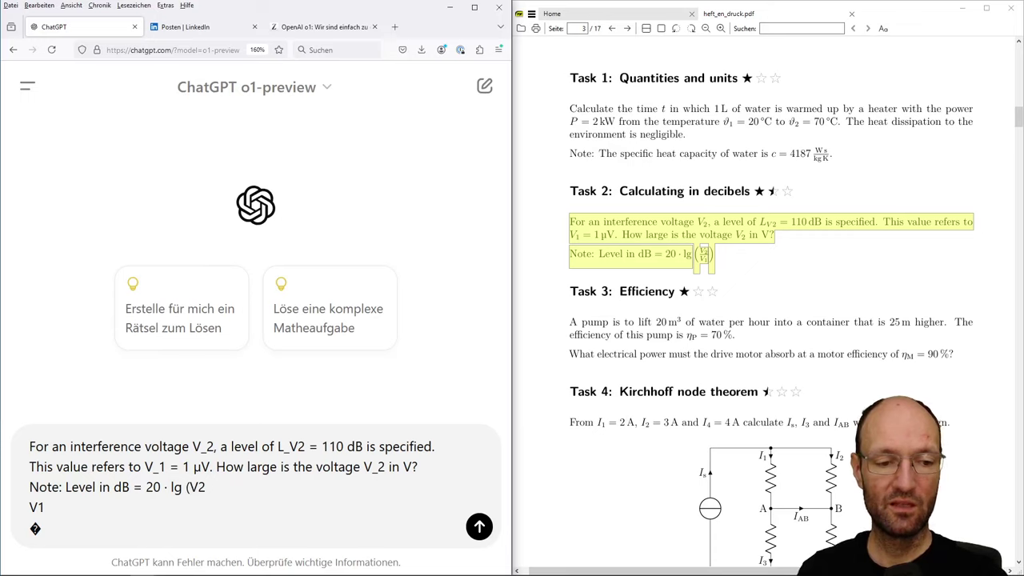
{"action": "key", "text": "Right"}
{"action": "key", "text": "Right"}
{"action": "key", "text": "Right"}
{"action": "key", "text": "Right"}
{"action": "key", "text": "Right"}
{"action": "key", "text": "Right"}
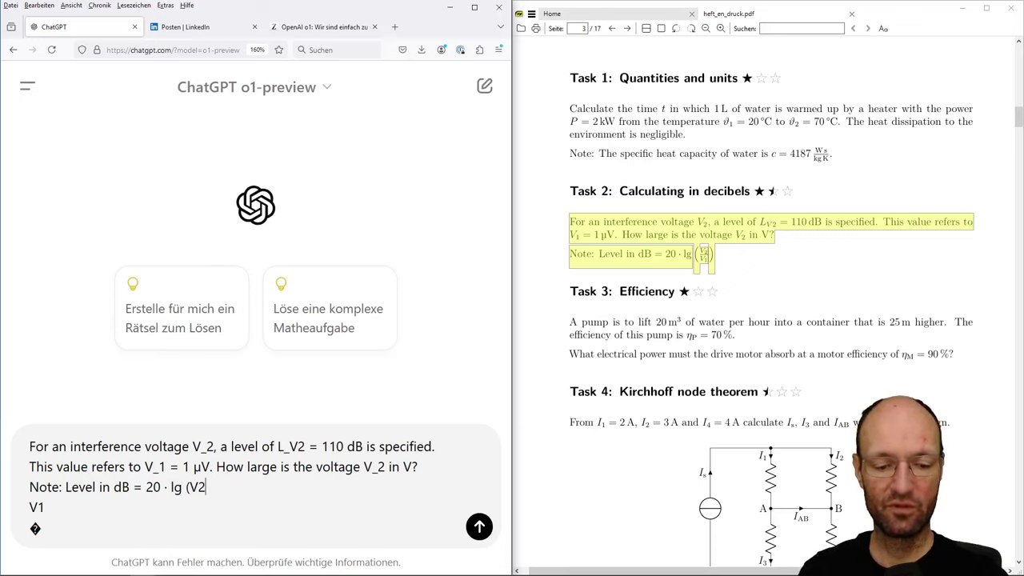
{"action": "type", "text": "/"}
{"action": "key", "text": "Delete"}
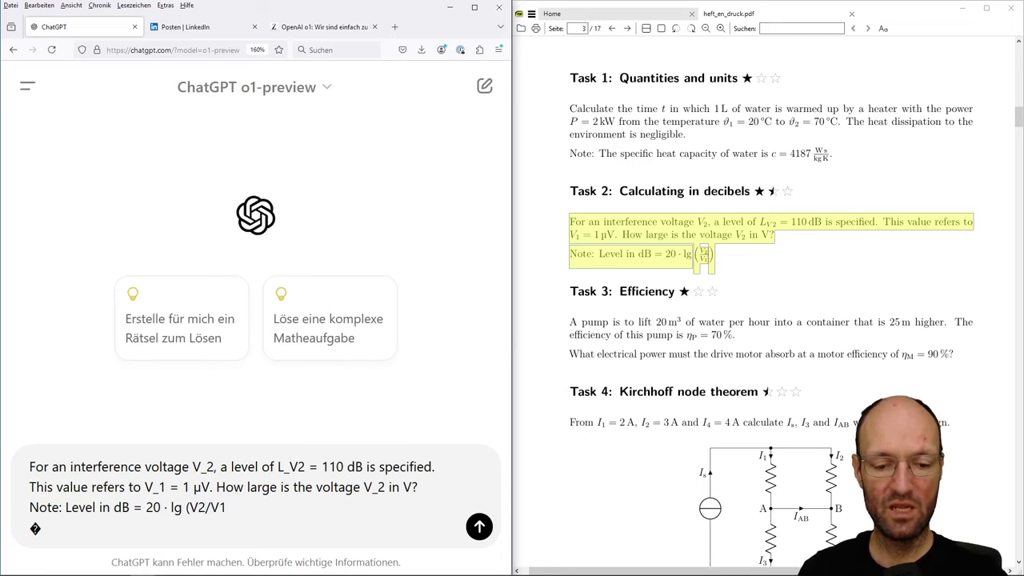
Complete the note's formula as lg(V_2/V_1), remove the remaining stray space and character, and submit the prompt
{"action": "type", "text": "_2/V_1"}
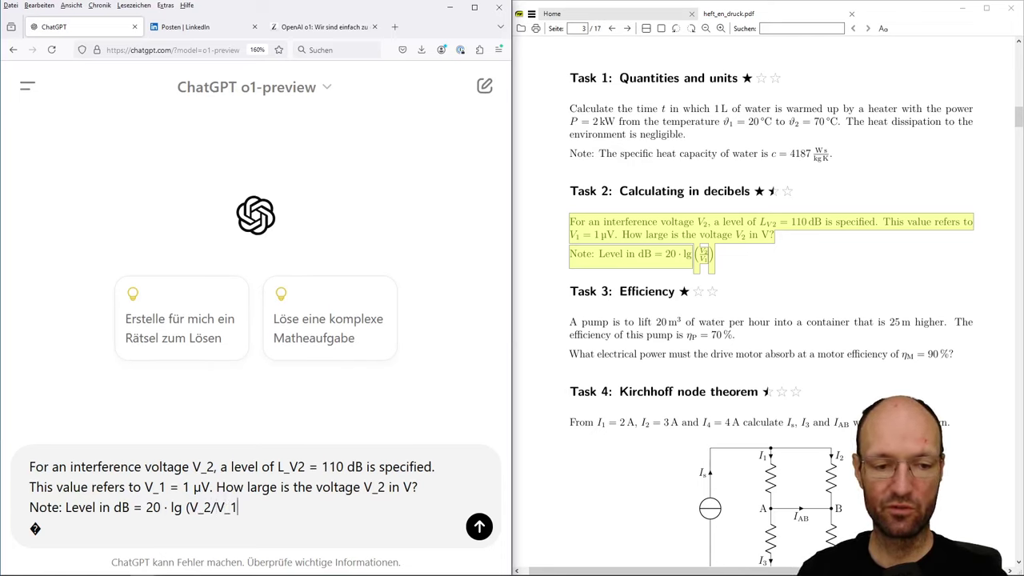
{"action": "type", "text": ")"}
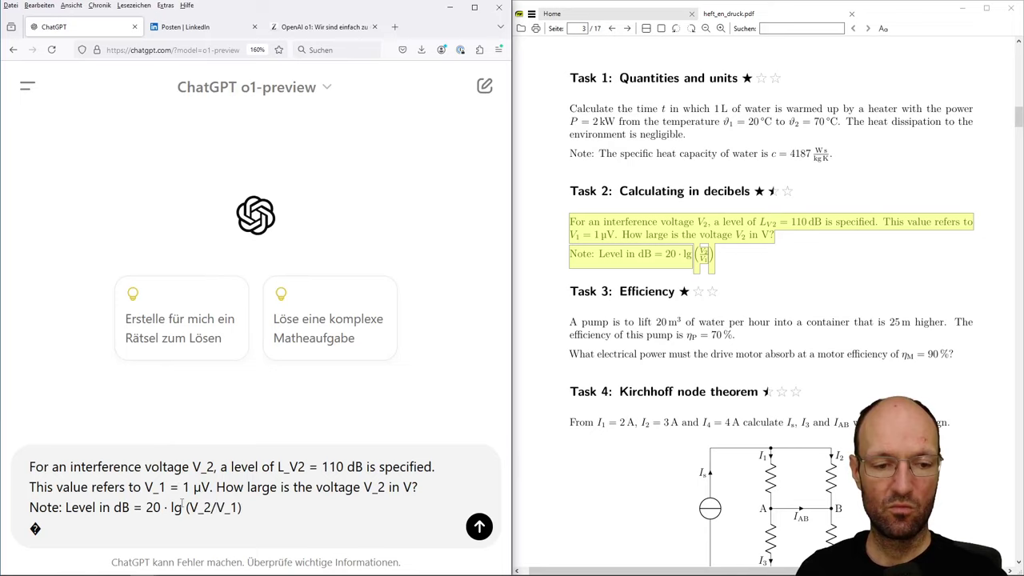
{"action": "left_click", "coordinate": [182, 506]}
{"action": "key", "text": "Delete"}
{"action": "key", "text": "Delete"}
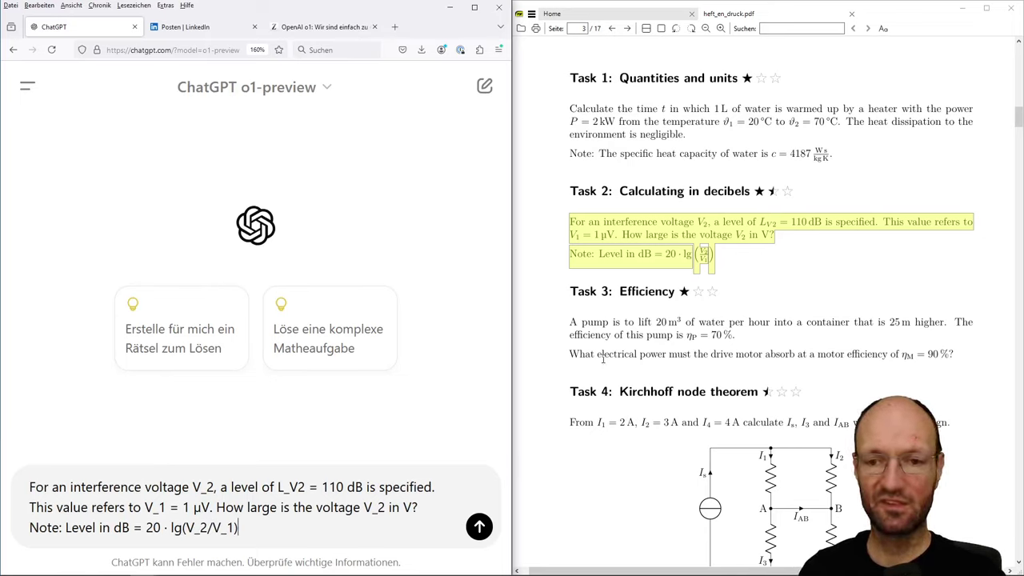
{"action": "left_click", "coordinate": [479, 527]}
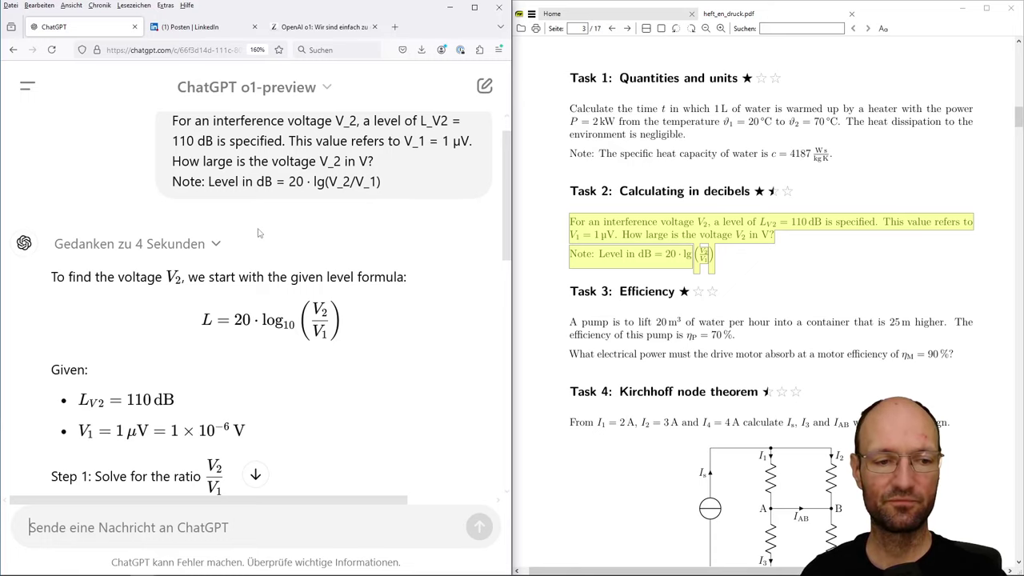
Read through the generated Task 2 solution, from the level formula and given values to the final voltage V_2
{"action": "scroll", "coordinate": [261, 232], "scroll_direction": "down", "scroll_amount": 2}
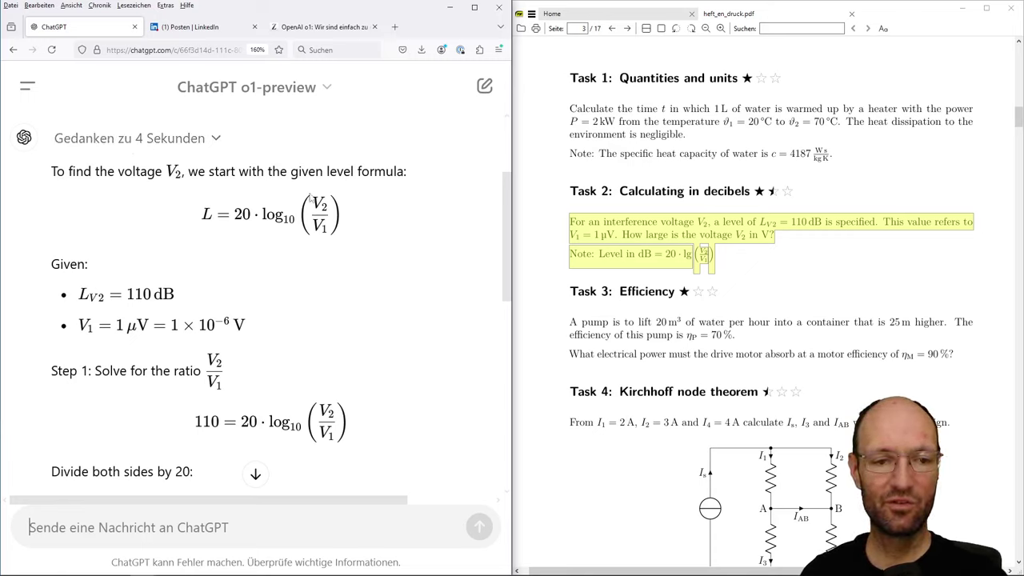
{"action": "scroll", "coordinate": [181, 264], "scroll_direction": "down", "scroll_amount": 1}
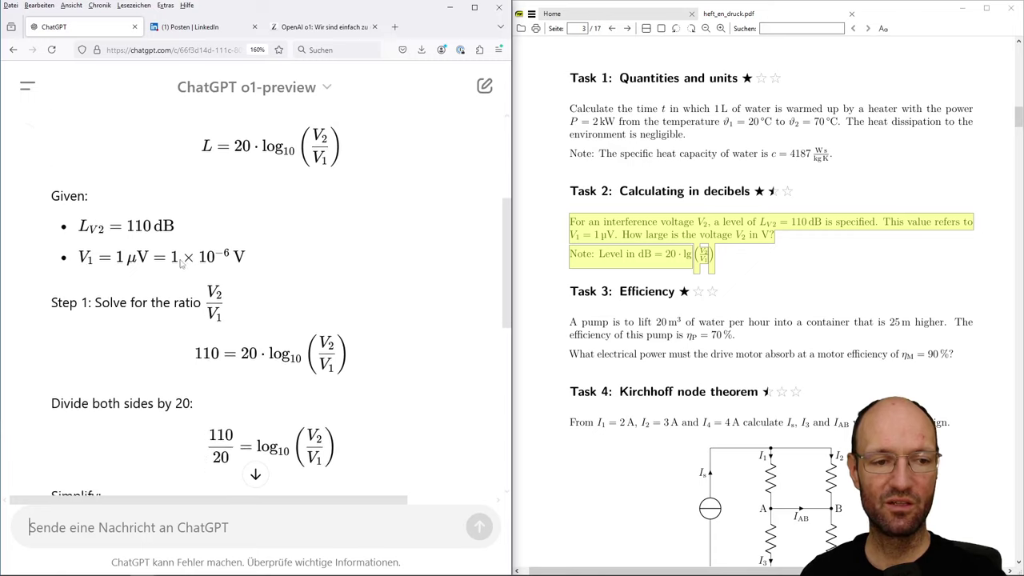
{"action": "scroll", "coordinate": [181, 264], "scroll_direction": "down", "scroll_amount": 1}
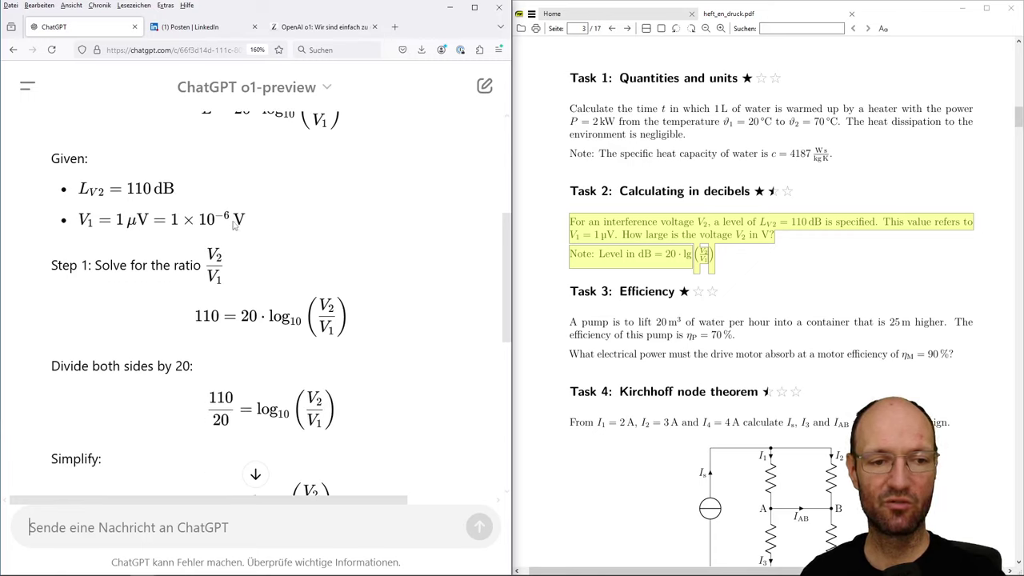
{"action": "scroll", "coordinate": [248, 252], "scroll_direction": "down", "scroll_amount": 2}
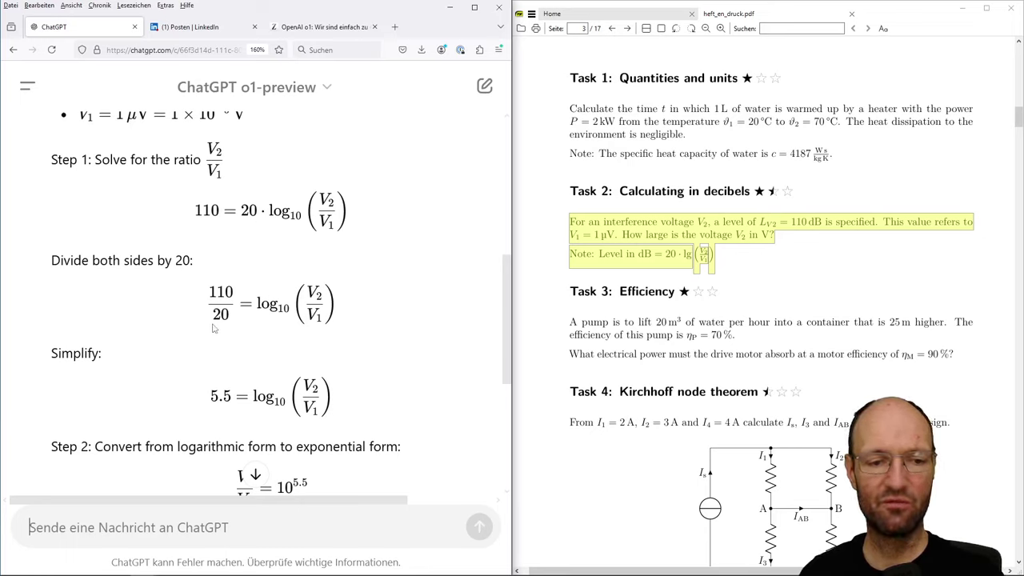
{"action": "scroll", "coordinate": [216, 328], "scroll_direction": "down", "scroll_amount": 2}
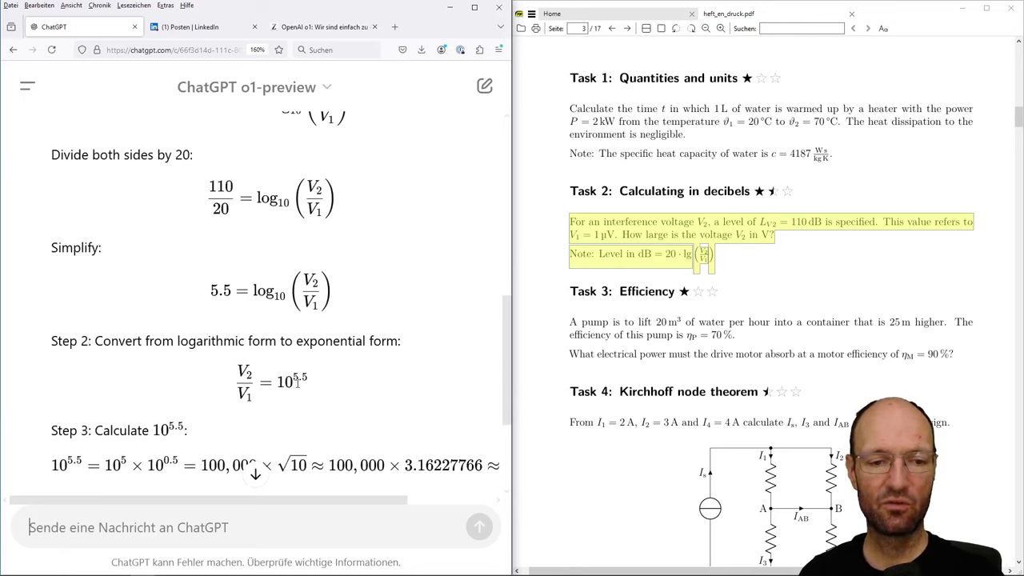
{"action": "scroll", "coordinate": [297, 384], "scroll_direction": "down", "scroll_amount": 2}
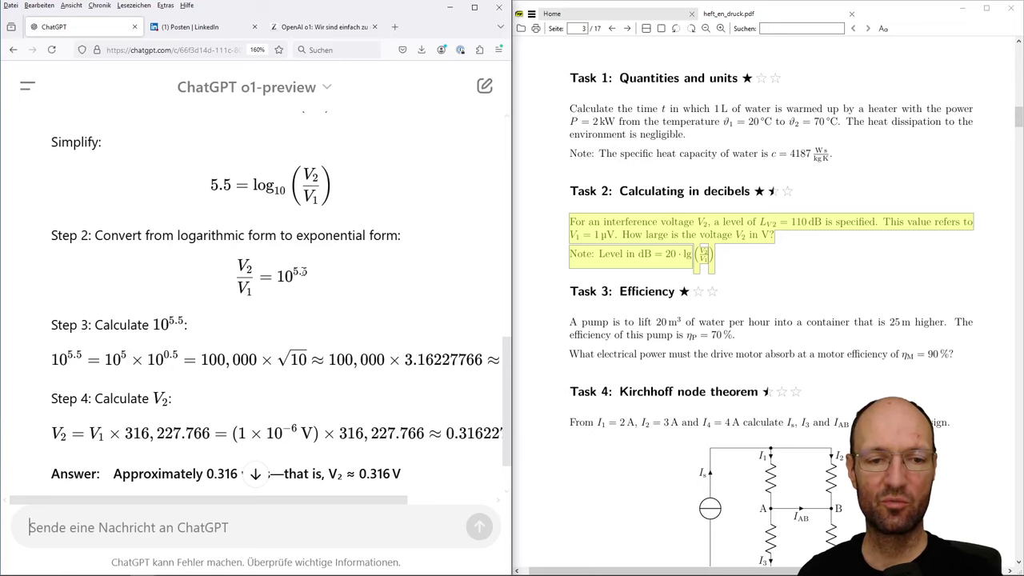
{"action": "scroll", "coordinate": [252, 292], "scroll_direction": "down", "scroll_amount": 1}
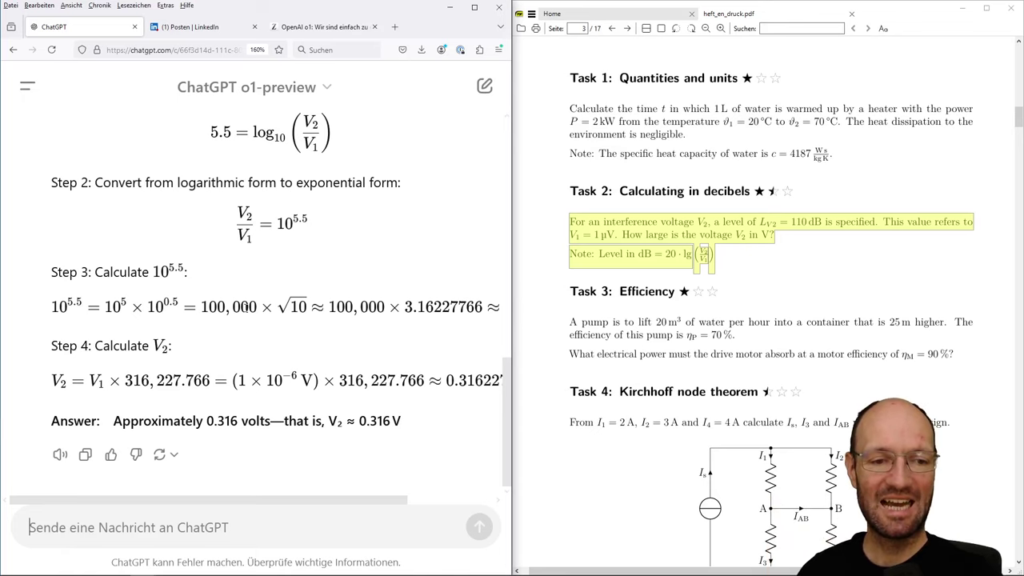
{"action": "scroll", "coordinate": [244, 312], "scroll_direction": "up", "scroll_amount": 5}
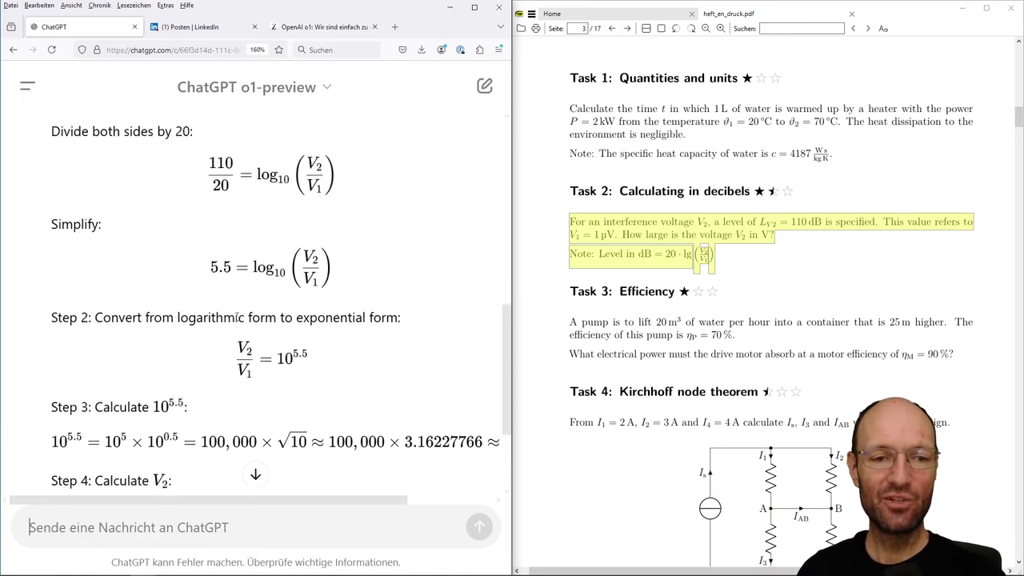
{"action": "scroll", "coordinate": [244, 320], "scroll_direction": "down", "scroll_amount": 5}
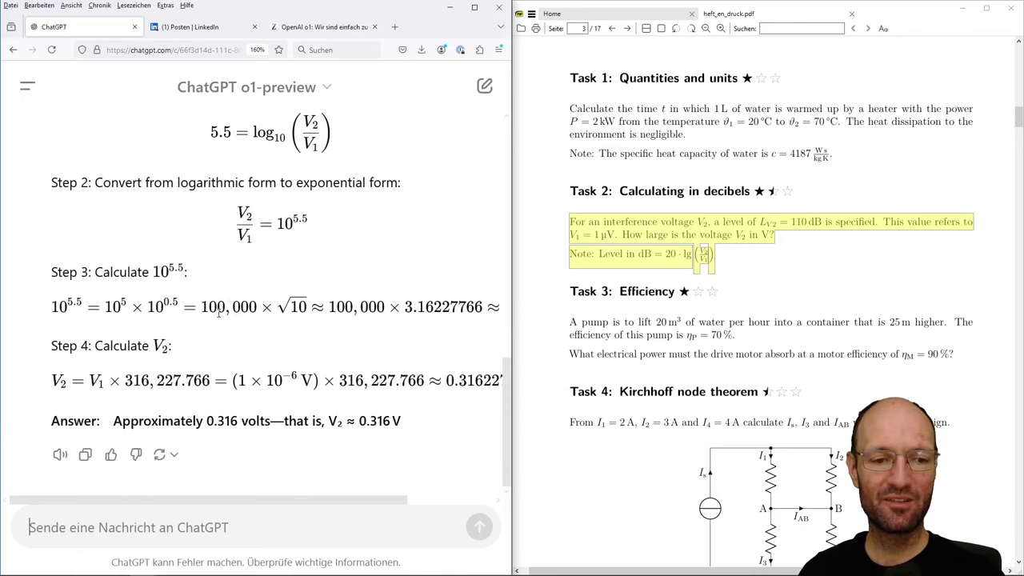
Examine the comma and dot separators in the Step 3 and Step 4 numbers of the Task 2 solution
{"action": "left_click_drag", "start_coordinate": [225, 312], "coordinate": [231, 316]}
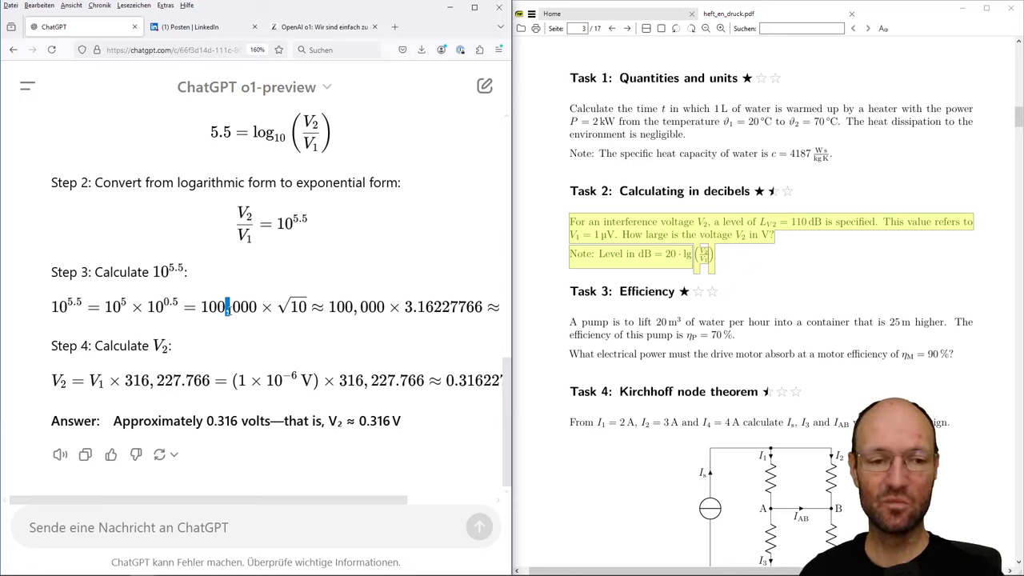
{"action": "left_click_drag", "start_coordinate": [201, 307], "coordinate": [259, 312]}
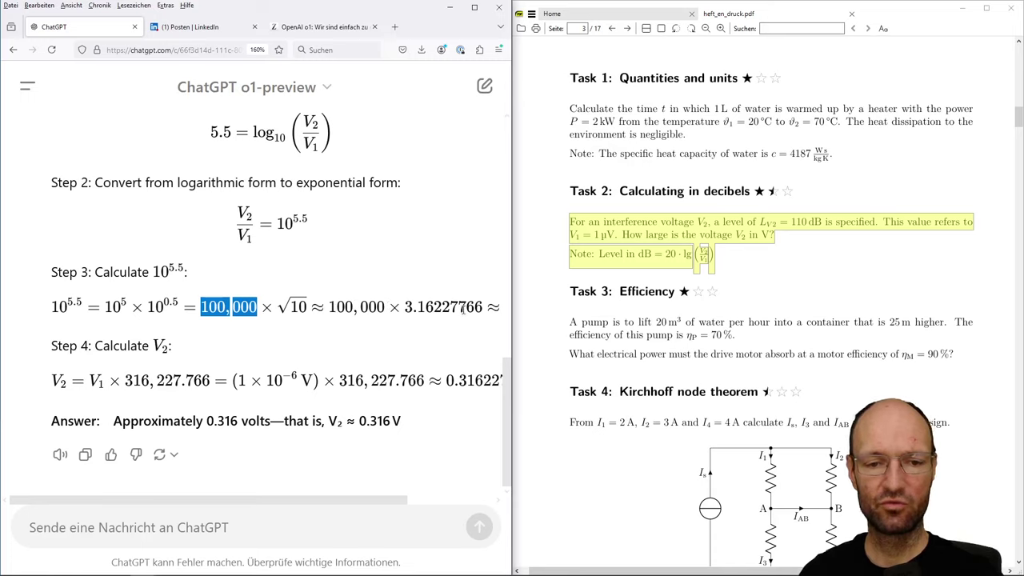
{"action": "left_click_drag", "start_coordinate": [404, 311], "coordinate": [413, 310]}
{"action": "left_click", "coordinate": [424, 308]}
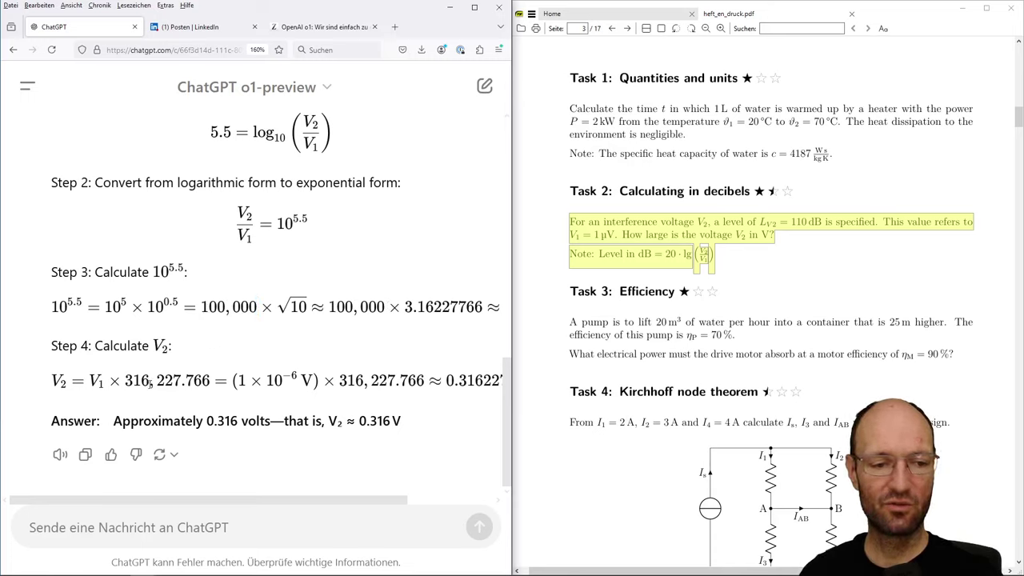
{"action": "left_click_drag", "start_coordinate": [149, 383], "coordinate": [184, 381]}
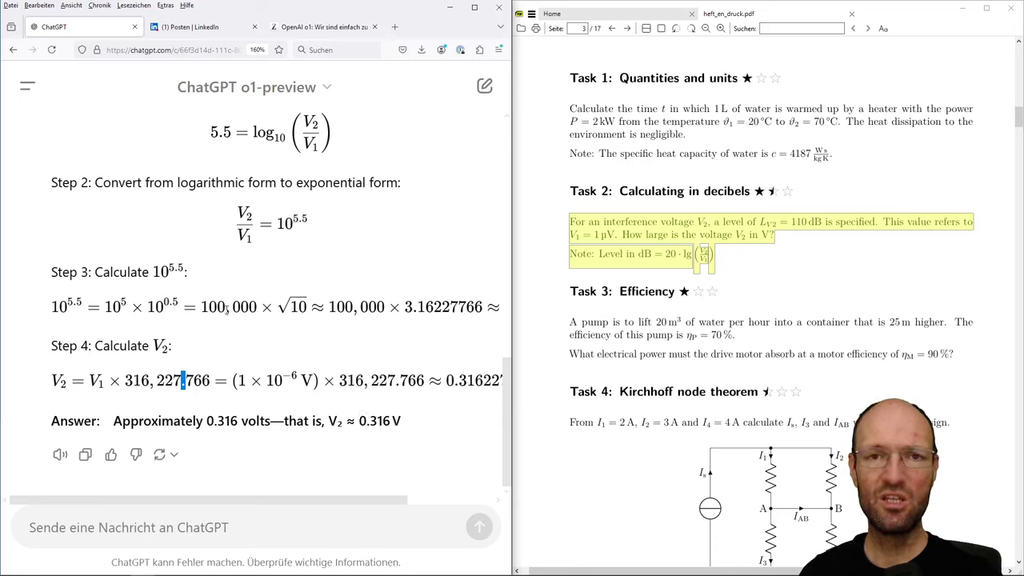
{"action": "left_click_drag", "start_coordinate": [224, 308], "coordinate": [232, 317]}
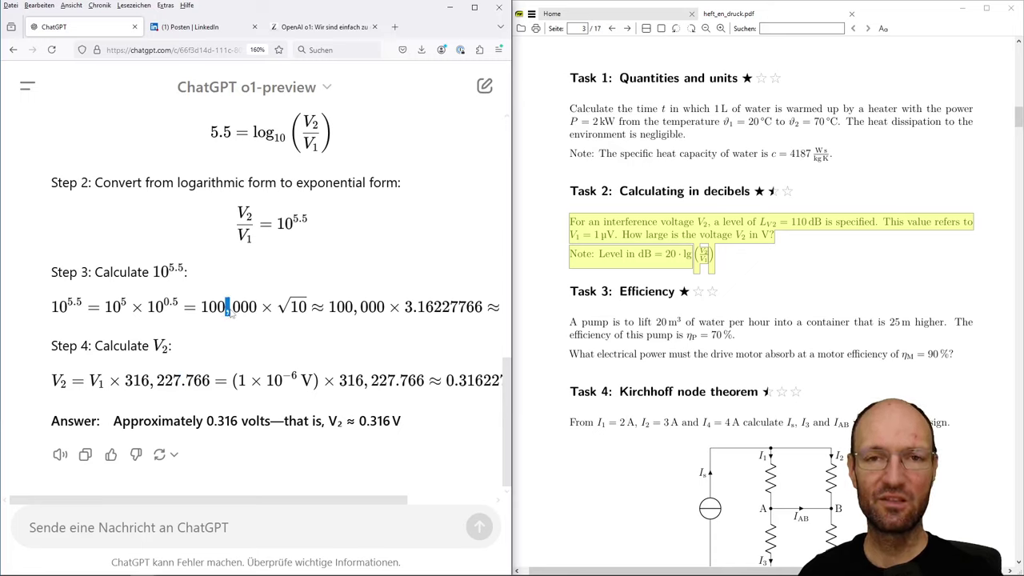
{"action": "left_click", "coordinate": [228, 309]}
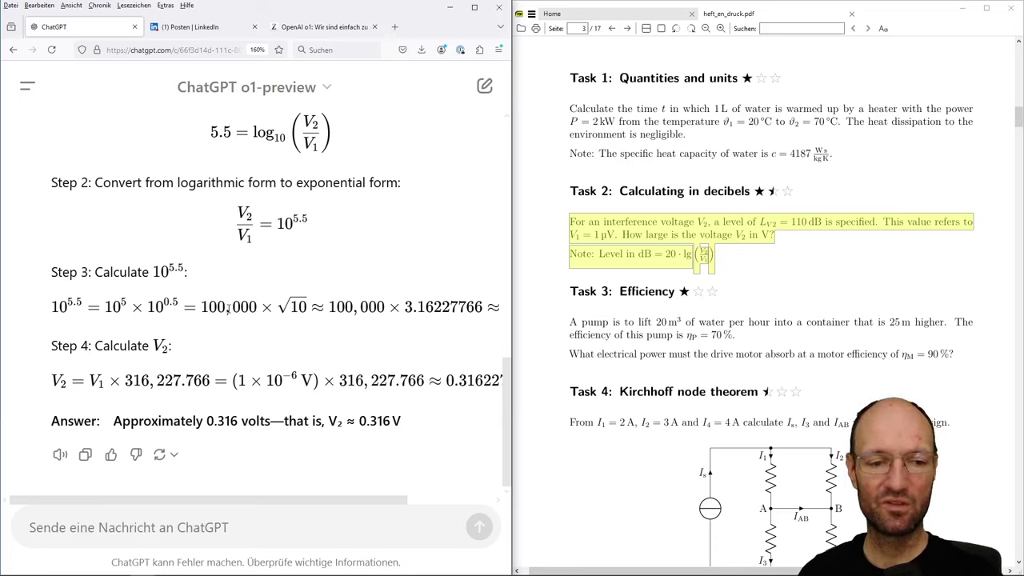
{"action": "double_click", "coordinate": [228, 309]}
Ask in the chat: "In your calculation, what does the comma between numbers mean and what does the dot between number mean?"
{"action": "left_click", "coordinate": [256, 494]}
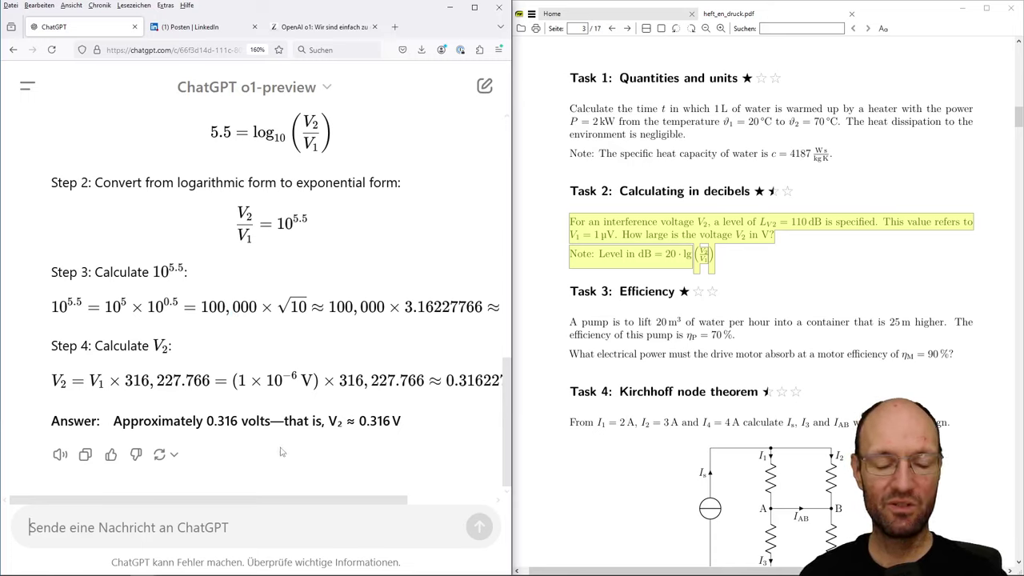
{"action": "type", "text": "In you "}
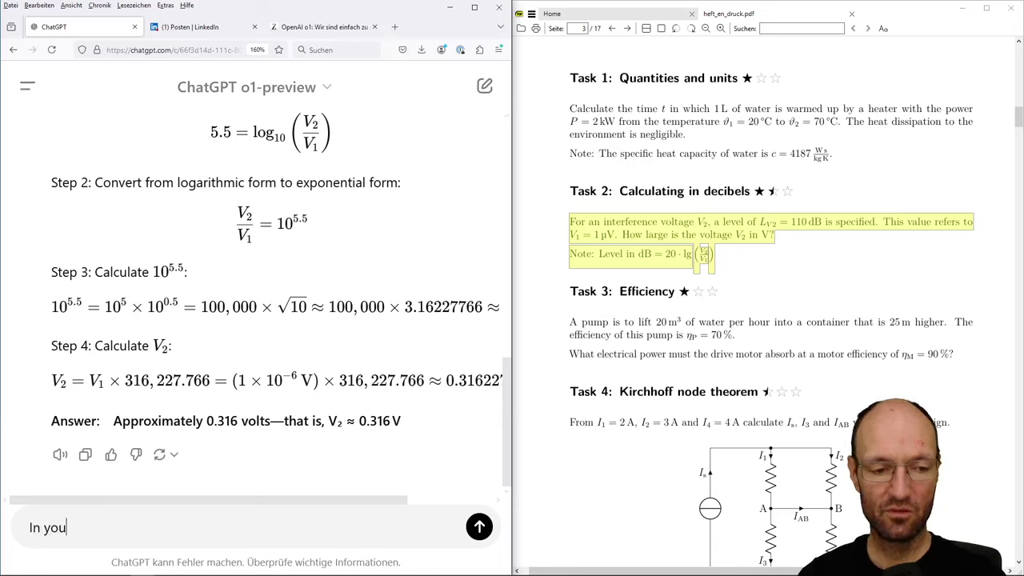
{"action": "type", "text": "r cal"}
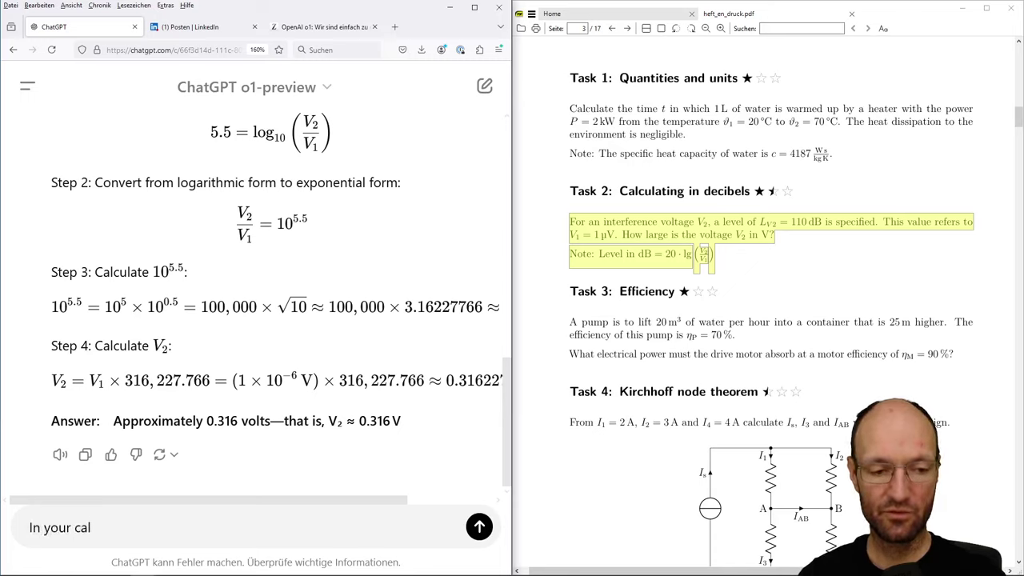
{"action": "type", "text": "culation, w"}
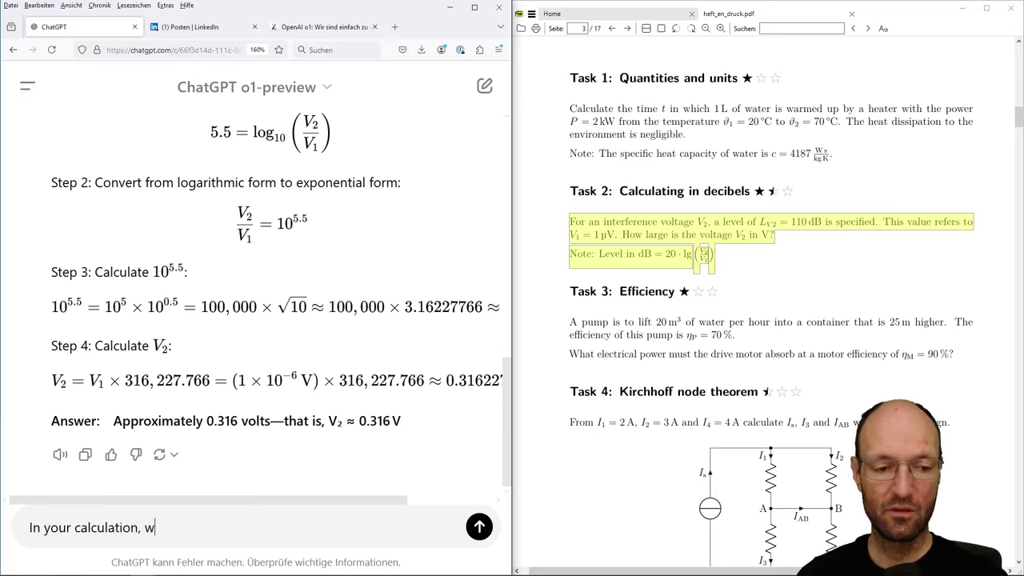
{"action": "type", "text": "hat does the comma"}
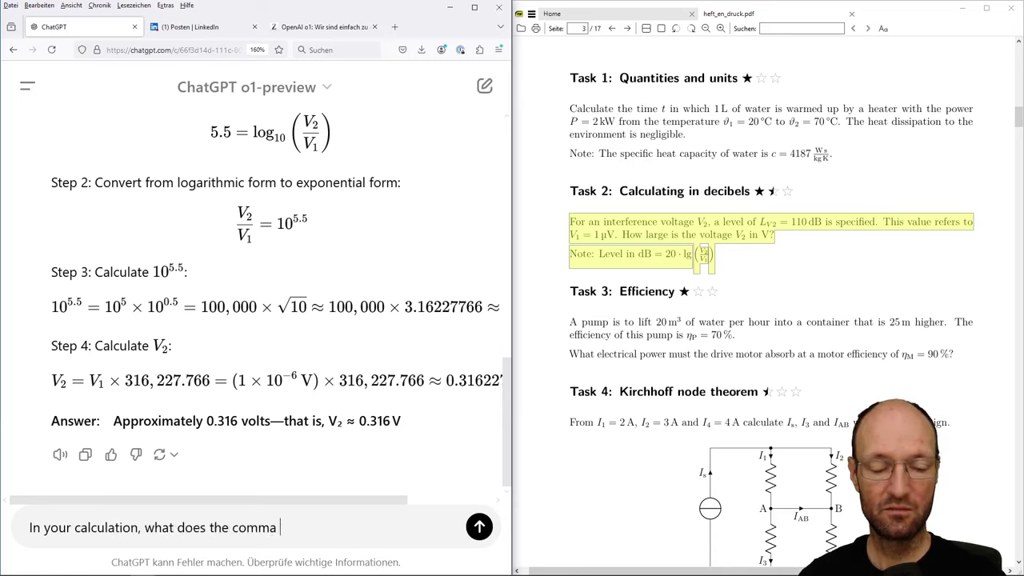
{"action": "type", "text": " betwee"}
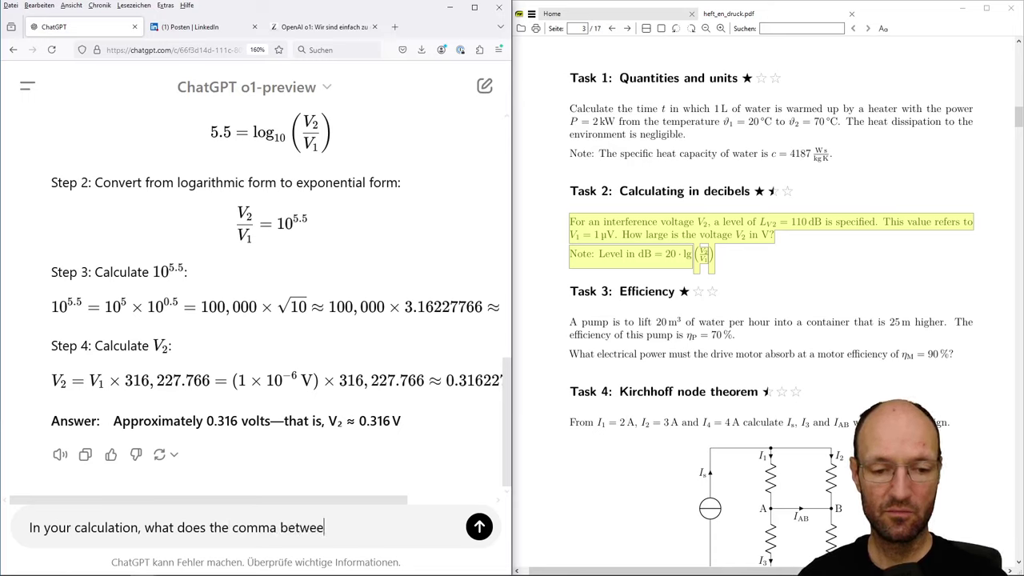
{"action": "type", "text": "n numbers"}
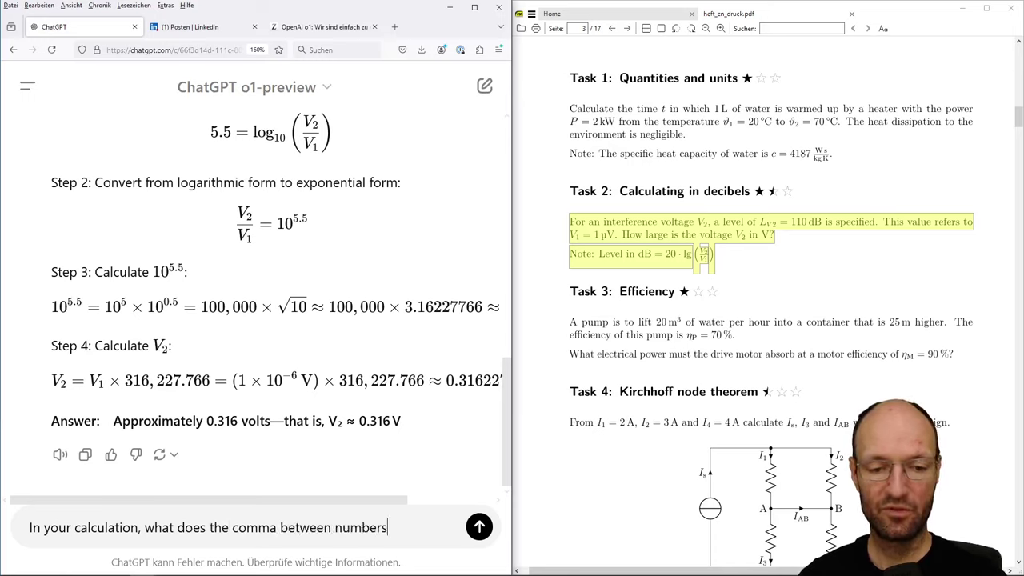
{"action": "type", "text": " mean and what"}
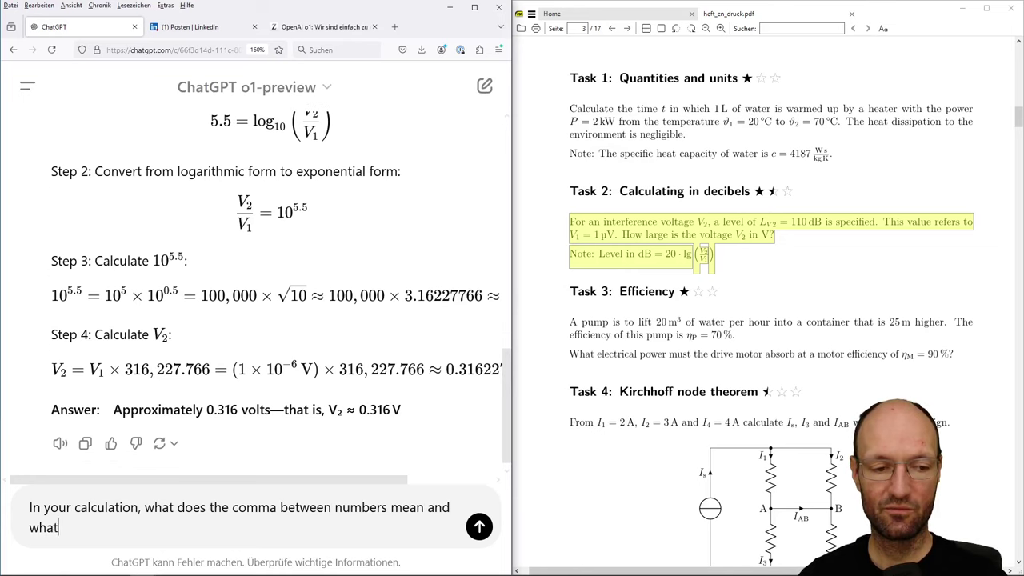
{"action": "type", "text": " does the dot be"}
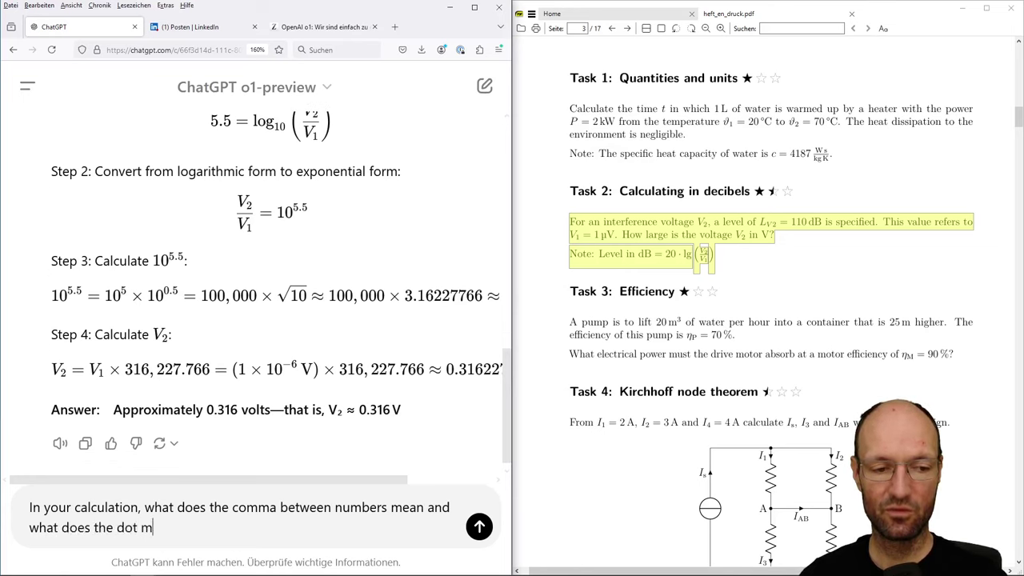
{"action": "type", "text": "tween nu"}
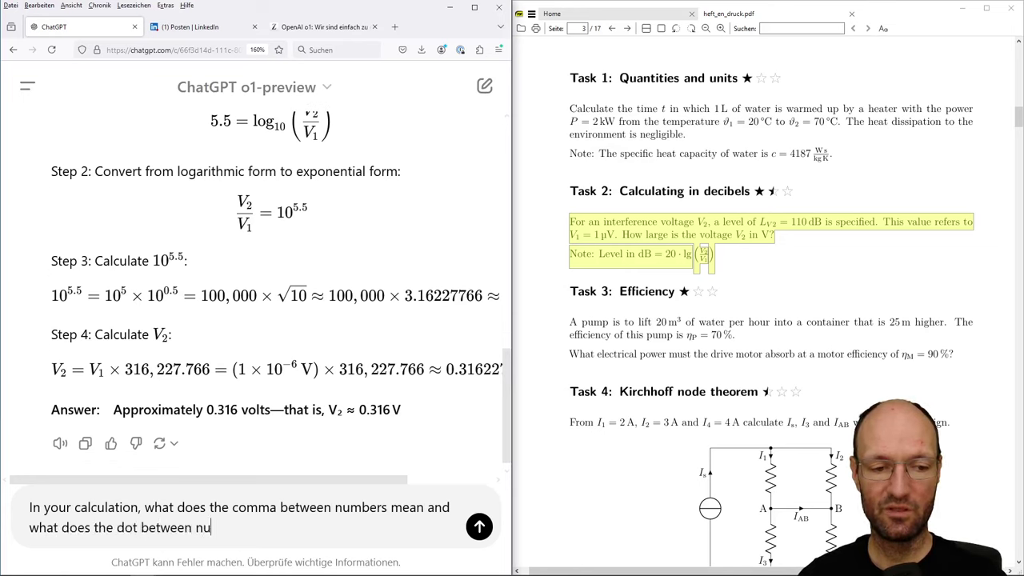
{"action": "type", "text": "mber mean?"}
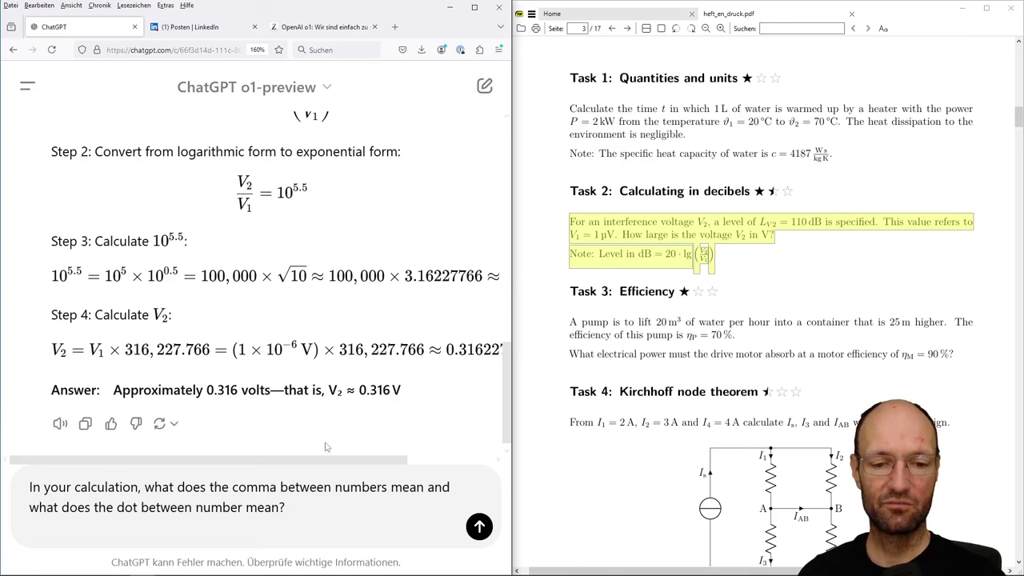
{"action": "key", "text": "Return"}
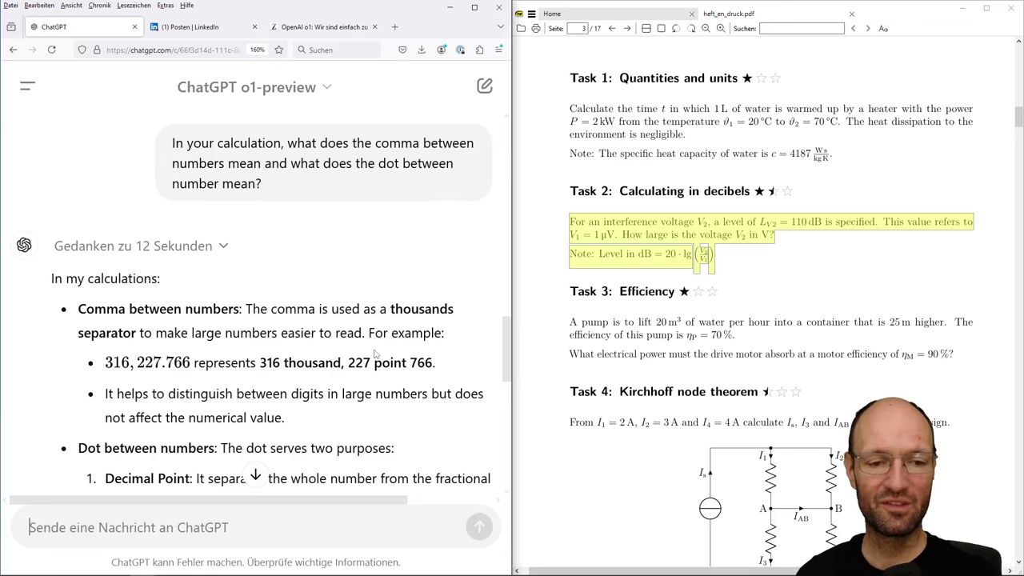
Read the answer explaining the comma and dot notation through to its summary
{"action": "scroll", "coordinate": [316, 321], "scroll_direction": "down", "scroll_amount": 2}
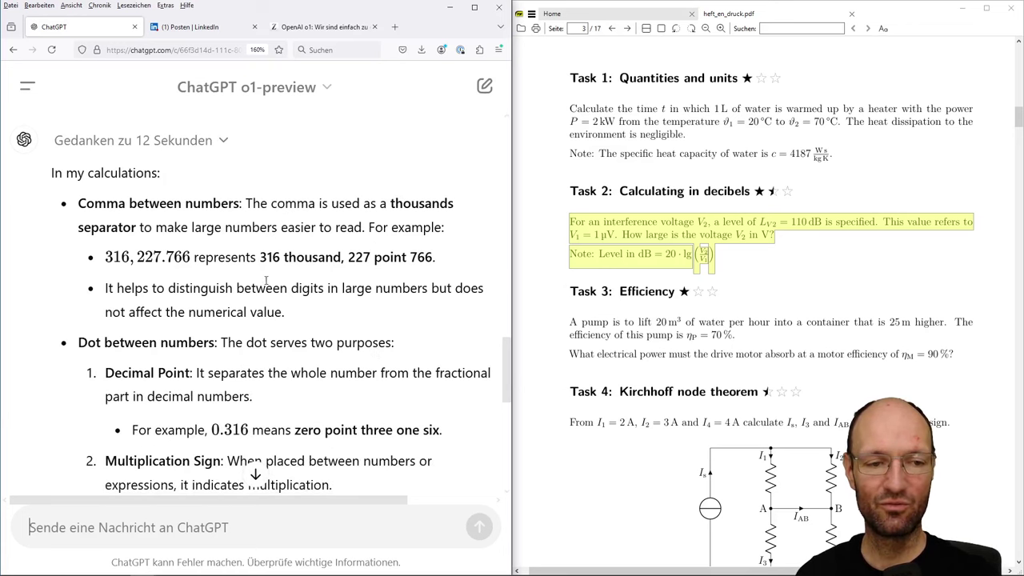
{"action": "scroll", "coordinate": [175, 304], "scroll_direction": "down", "scroll_amount": 2}
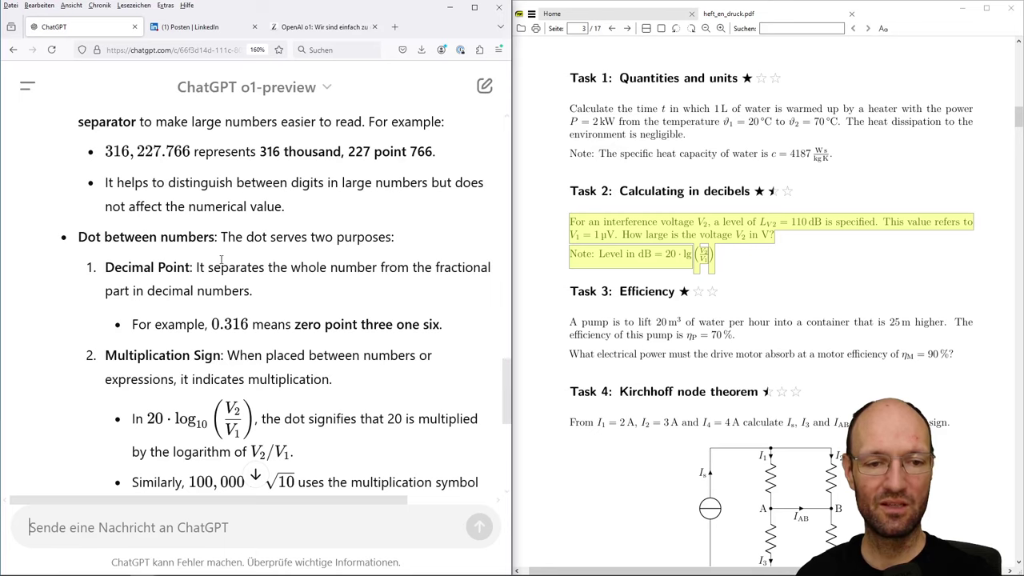
{"action": "scroll", "coordinate": [194, 269], "scroll_direction": "down", "scroll_amount": 2}
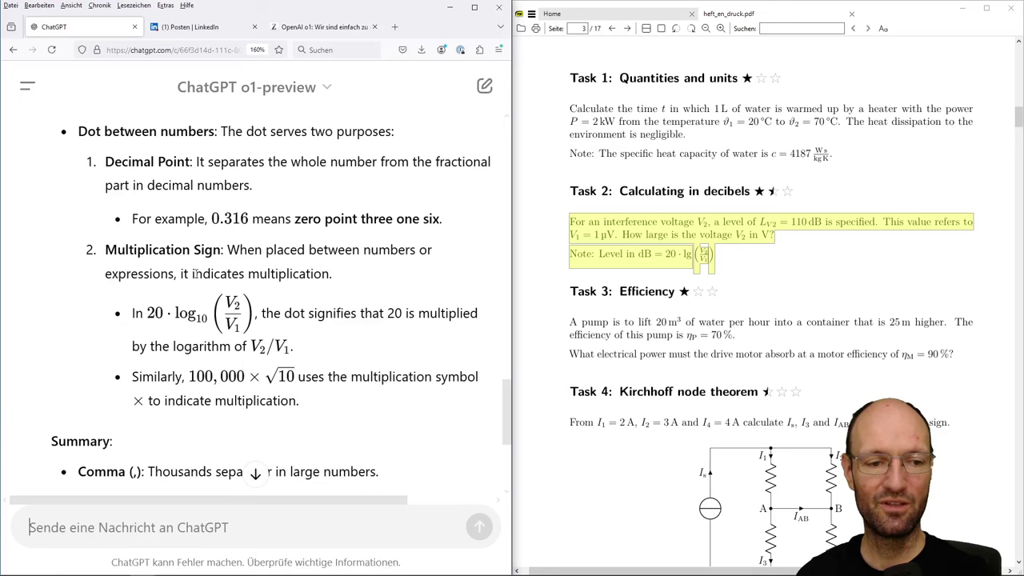
{"action": "scroll", "coordinate": [206, 256], "scroll_direction": "down", "scroll_amount": 2}
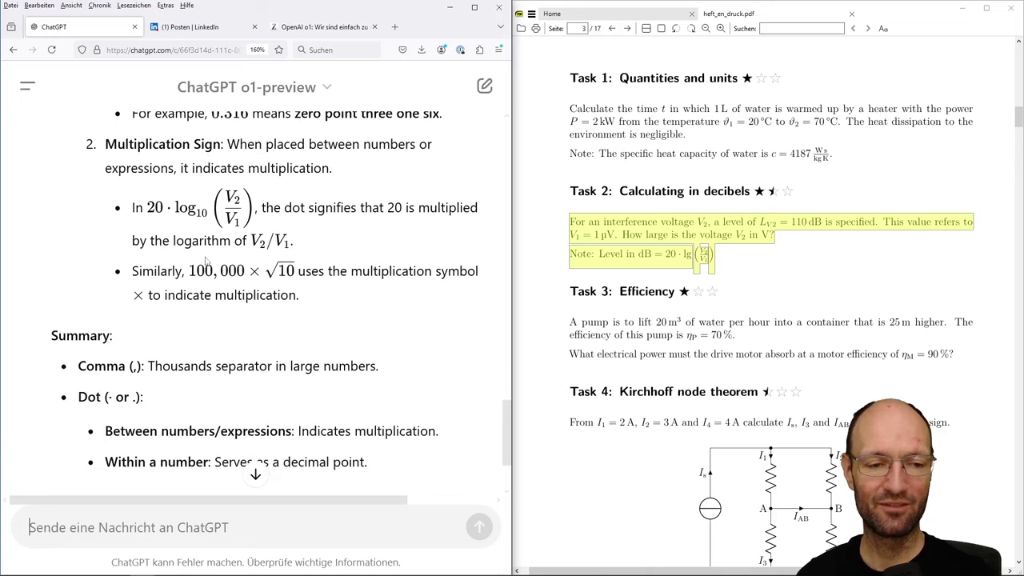
{"action": "scroll", "coordinate": [214, 316], "scroll_direction": "down", "scroll_amount": 2}
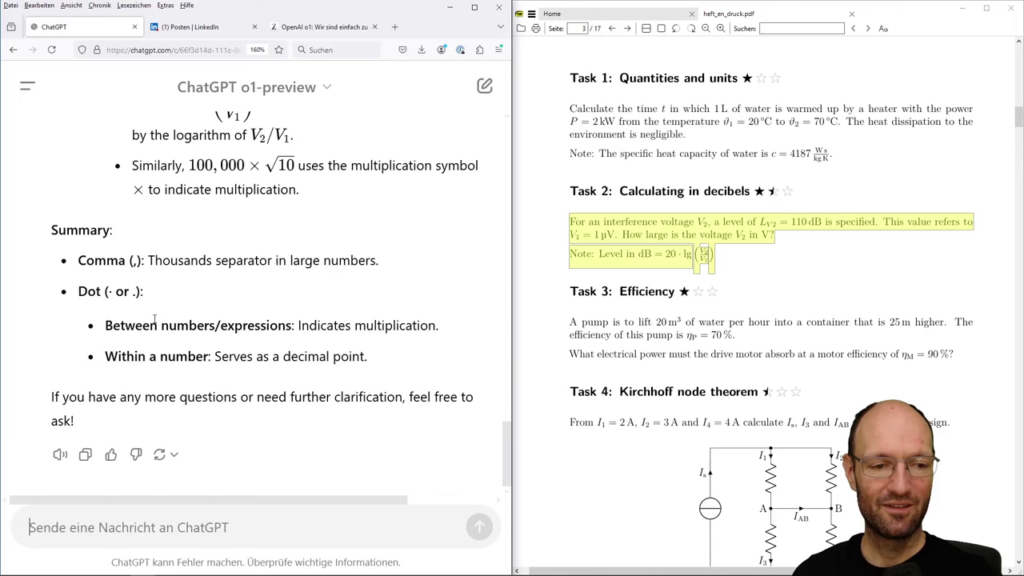
Clear the Task 2 text selection in the booklet and review the Task 2 solution again, including its reasoning summary
{"action": "scroll", "coordinate": [160, 328], "scroll_direction": "up", "scroll_amount": 20}
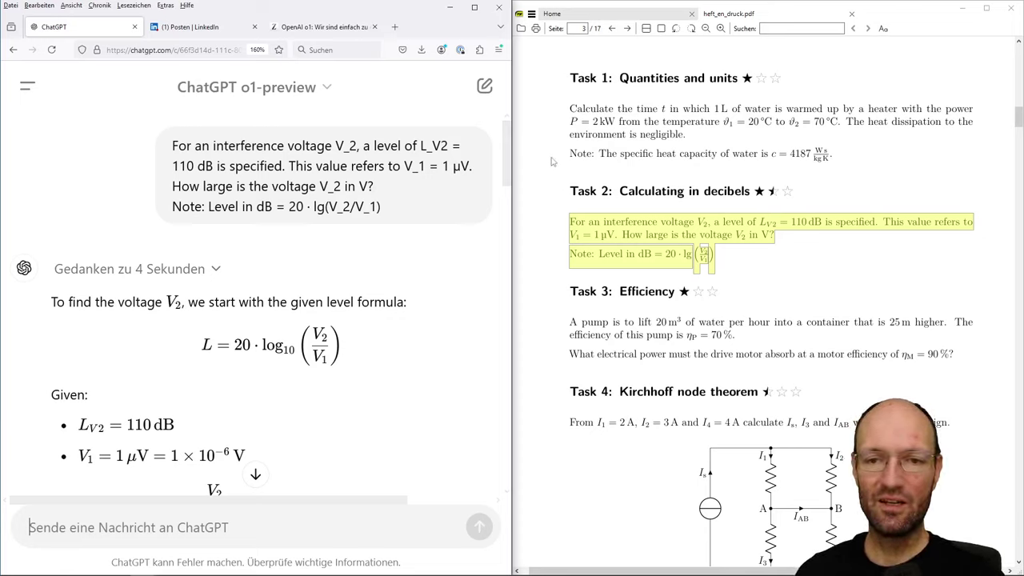
{"action": "left_click", "coordinate": [560, 124]}
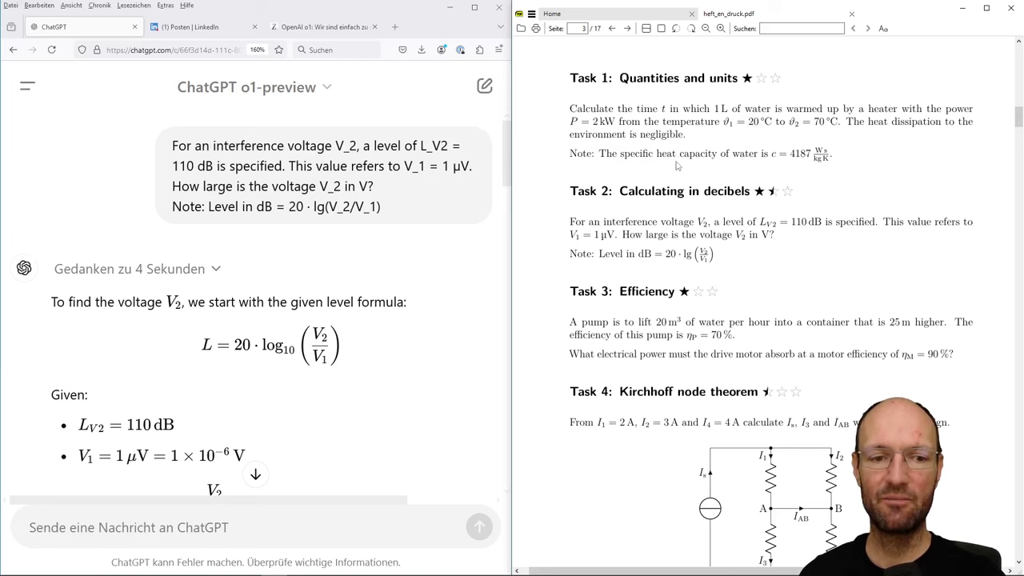
{"action": "scroll", "coordinate": [194, 213], "scroll_direction": "down", "scroll_amount": 3}
{"action": "scroll", "coordinate": [195, 214], "scroll_direction": "up", "scroll_amount": 3}
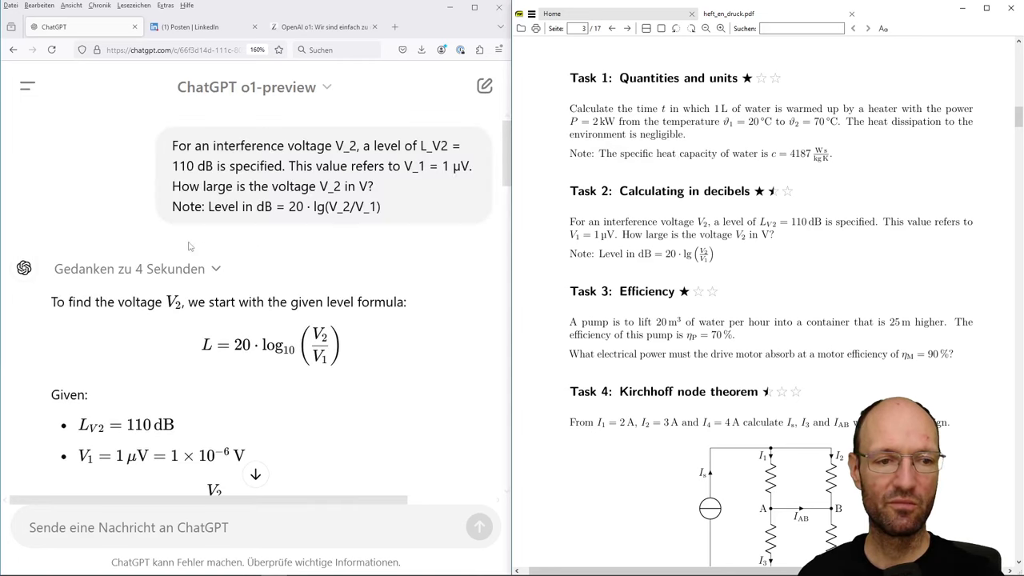
{"action": "left_click", "coordinate": [216, 270]}
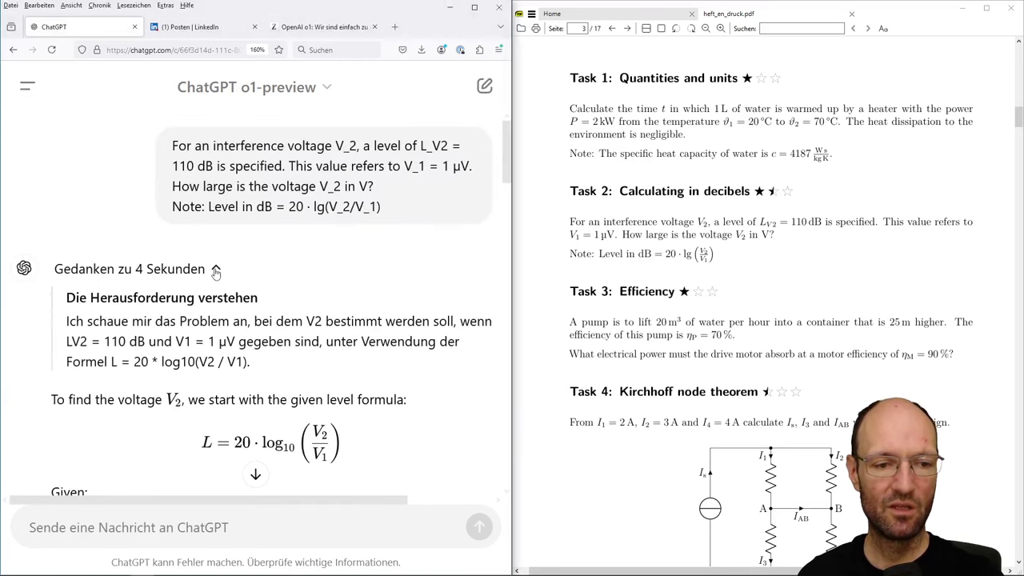
{"action": "left_click", "coordinate": [216, 272]}
{"action": "scroll", "coordinate": [216, 276], "scroll_direction": "down", "scroll_amount": 20}
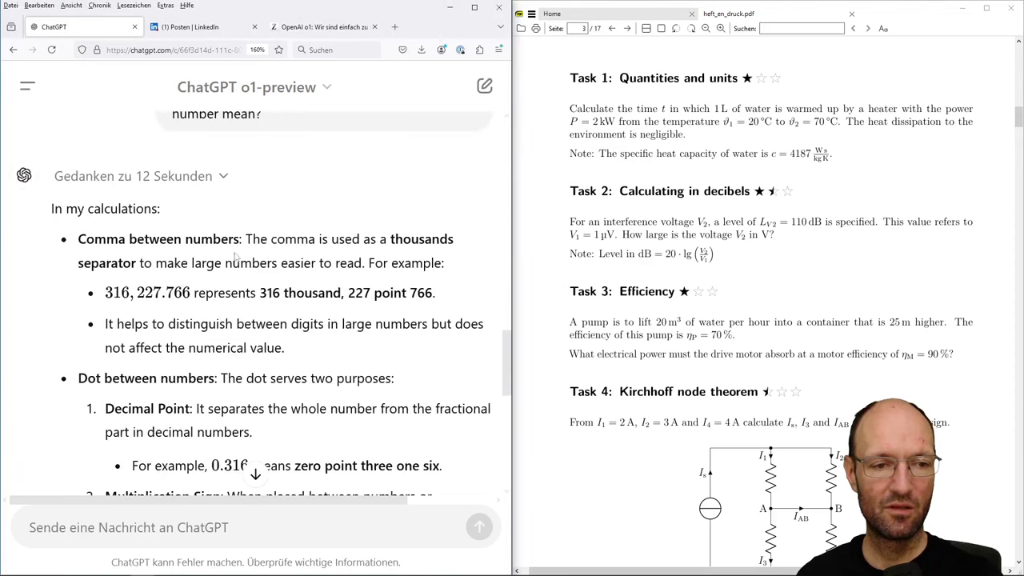
{"action": "scroll", "coordinate": [237, 257], "scroll_direction": "up", "scroll_amount": 15}
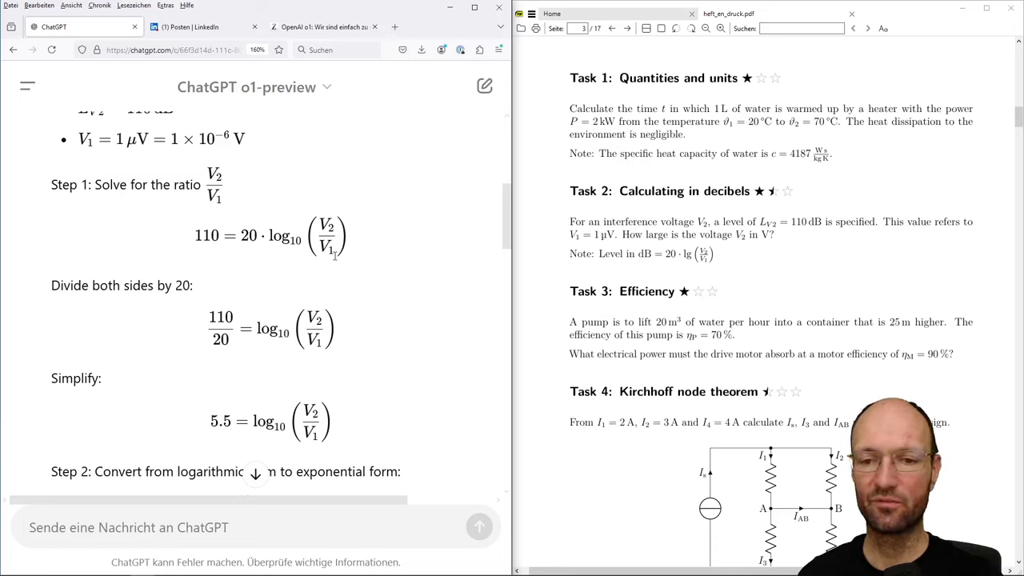
{"action": "scroll", "coordinate": [362, 252], "scroll_direction": "up", "scroll_amount": 3}
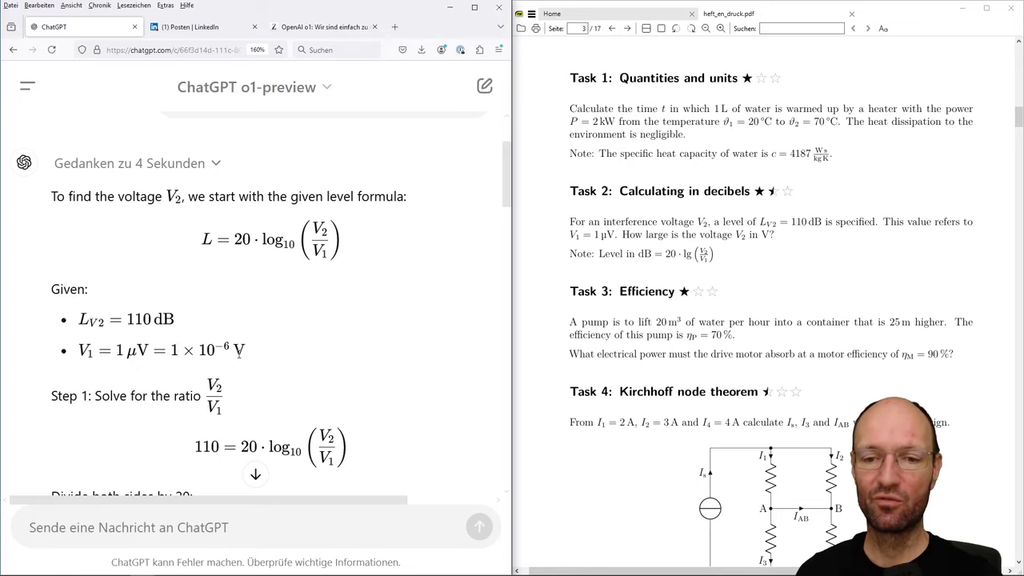
Start a new o1-preview chat and copy the full Task 3 pump efficiency text from the booklet into the prompt
{"action": "left_click", "coordinate": [491, 98]}
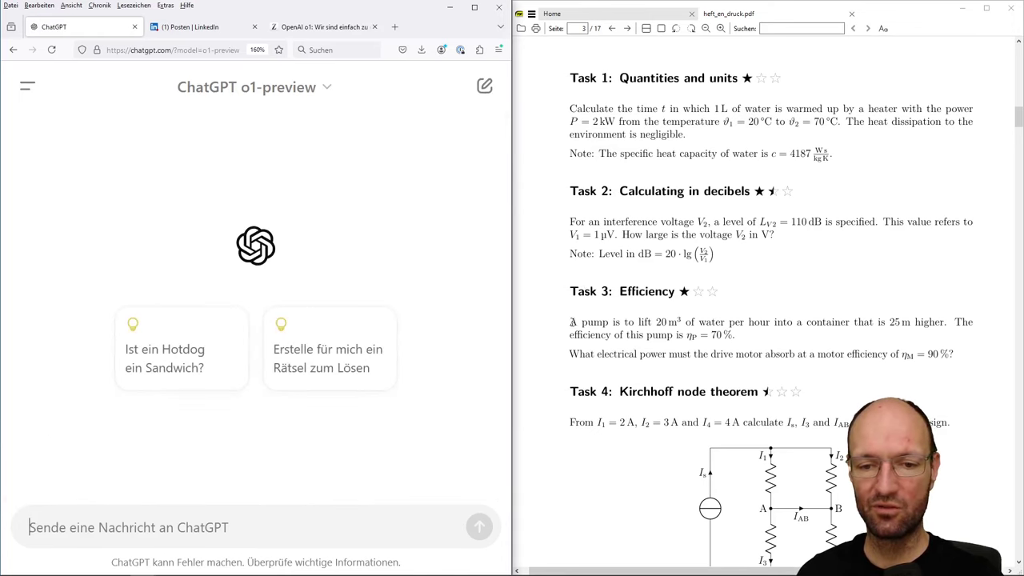
{"action": "left_click_drag", "start_coordinate": [572, 322], "coordinate": [958, 357]}
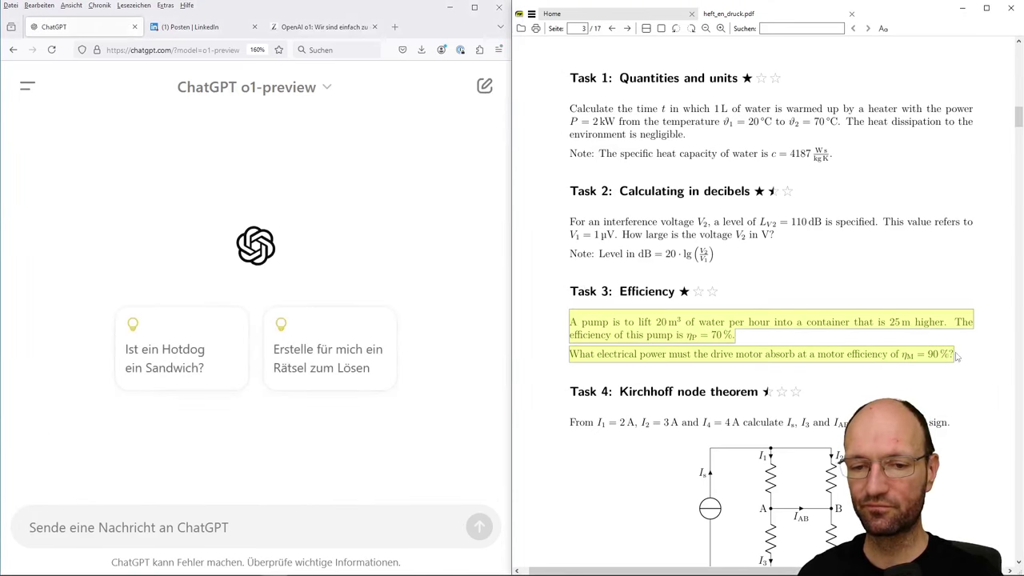
{"action": "key", "text": "ctrl+c"}
{"action": "left_click", "coordinate": [215, 532]}
{"action": "key", "text": "ctrl+v"}
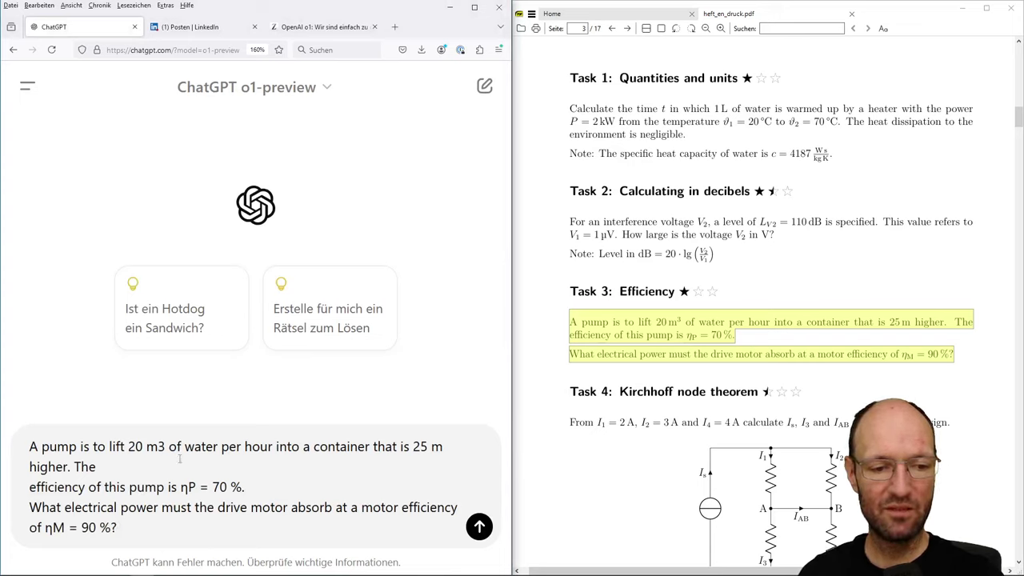
Correct the volume unit to m³ in the prompt and remove the line break between "The" and "efficiency"
{"action": "key", "text": "Delete"}
{"action": "type", "text": "³"}
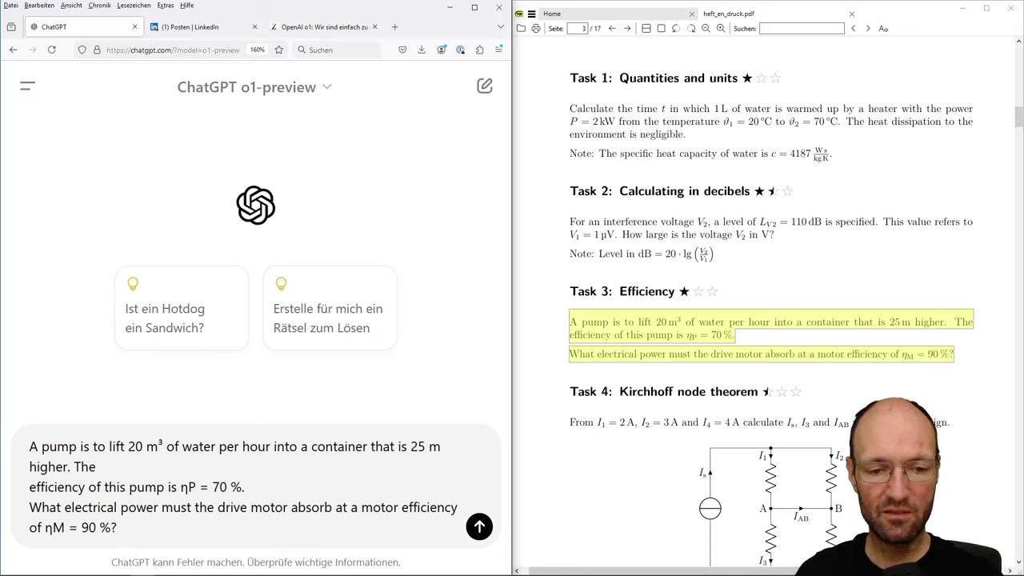
{"action": "left_click", "coordinate": [96, 467]}
{"action": "key", "text": "Delete"}
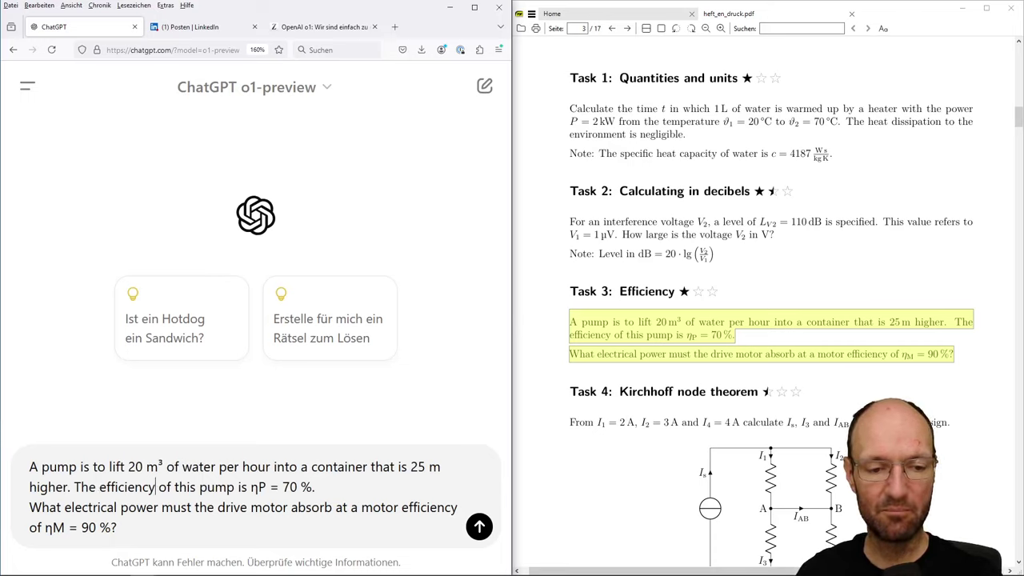
Write the pump efficiency symbol as η_P in the prompt and move the text cursor toward the motor efficiency symbol
{"action": "left_click", "coordinate": [259, 486]}
{"action": "type", "text": "_"}
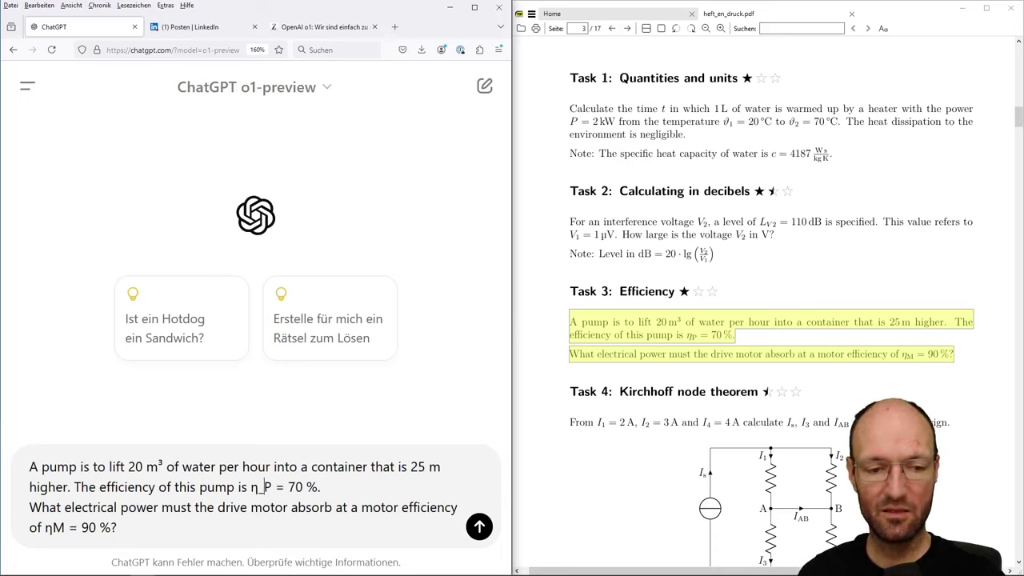
{"action": "key", "text": "Right"}
{"action": "left_click", "coordinate": [29, 507]}
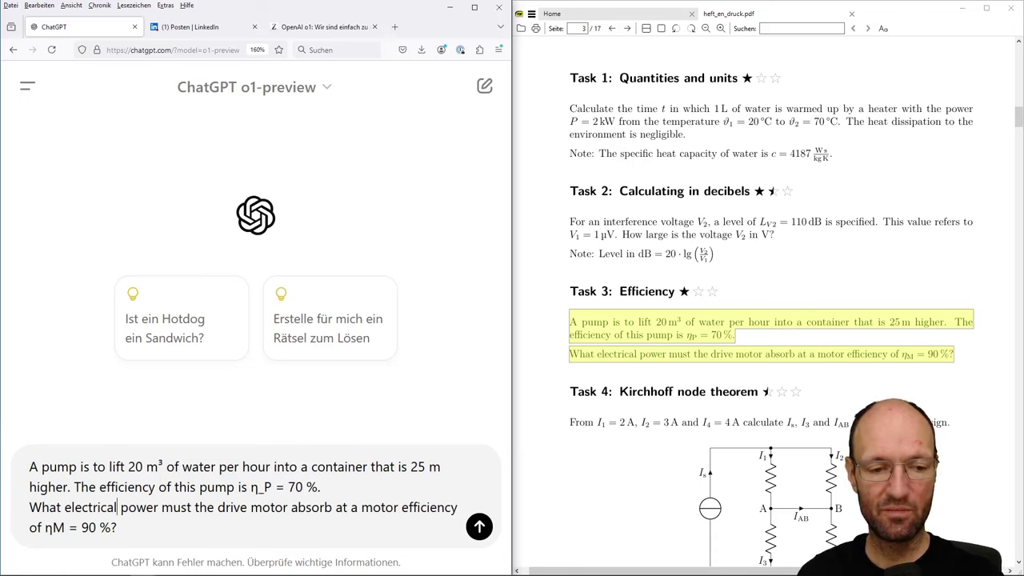
{"action": "key", "text": "Right"}
{"action": "key", "text": "Right"}
{"action": "key", "text": "Right"}
{"action": "key", "text": "Right"}
{"action": "key", "text": "Right"}
{"action": "key", "text": "Right"}
{"action": "key", "text": "Right"}
{"action": "key", "text": "Right"}
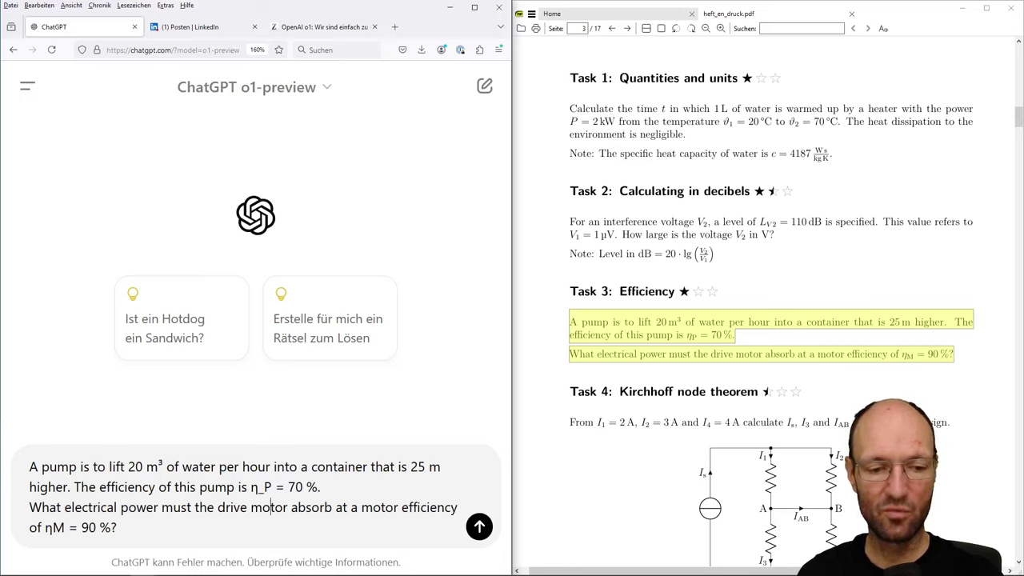
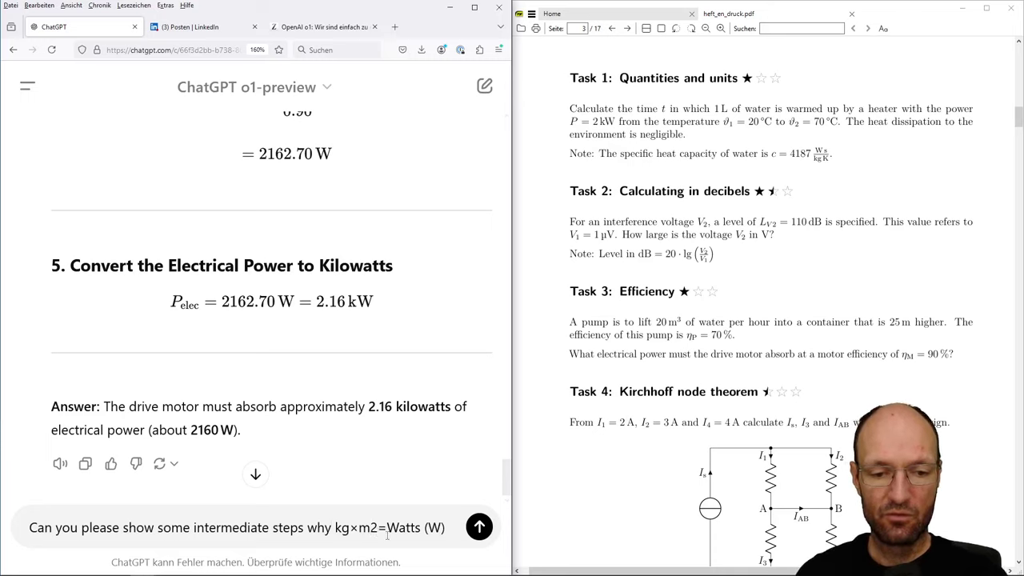
Correct the unit expression in the follow-up question to kg×m²/s³
{"action": "left_click_drag", "start_coordinate": [369, 528], "coordinate": [378, 528]}
{"action": "type", "text": "²/"}
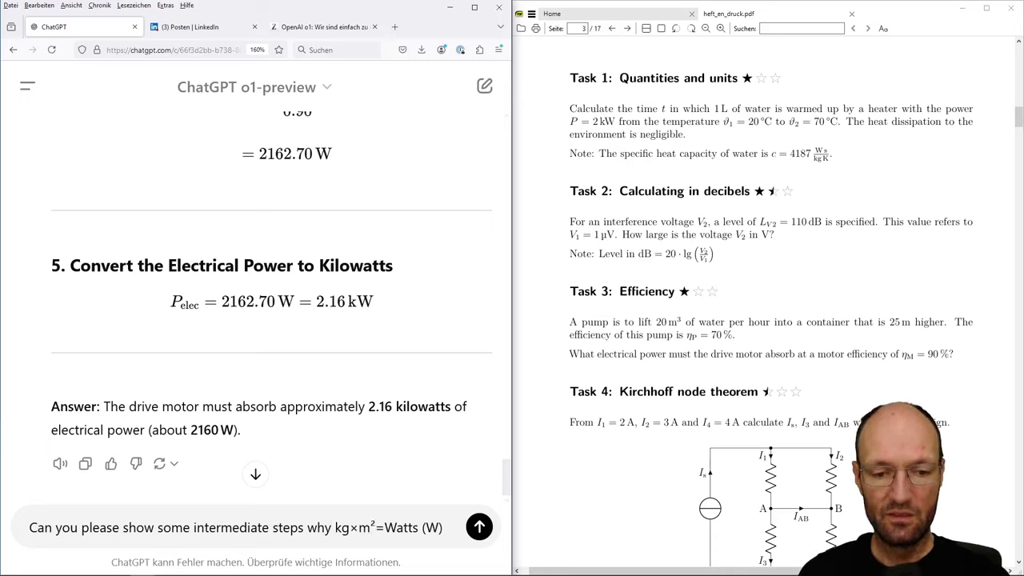
{"action": "type", "text": "s"}
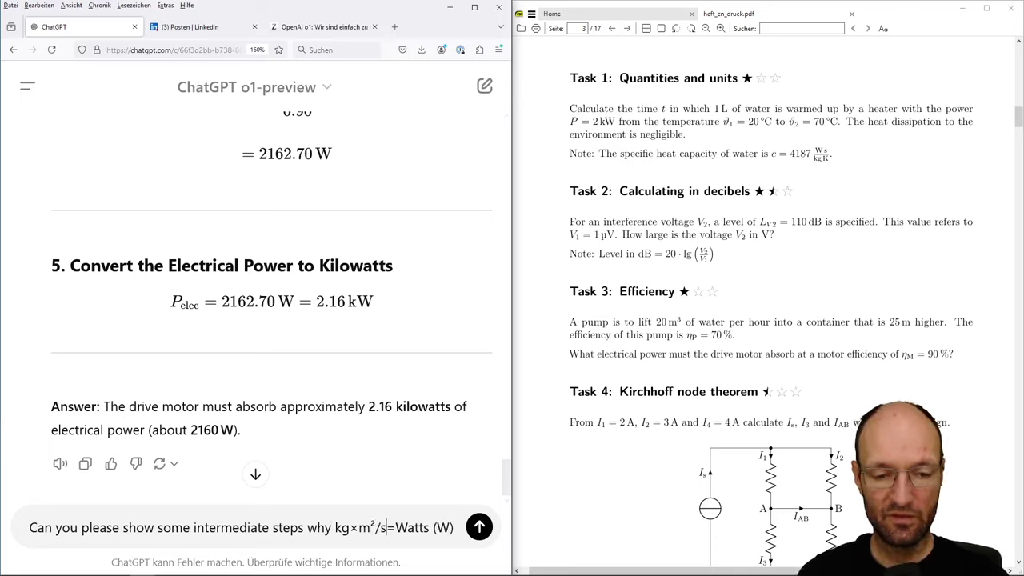
{"action": "type", "text": "³"}
Replace the end of the question after kg×m²/s³ with "equal W?" and send it
{"action": "key", "text": "ctrl+shift+End"}
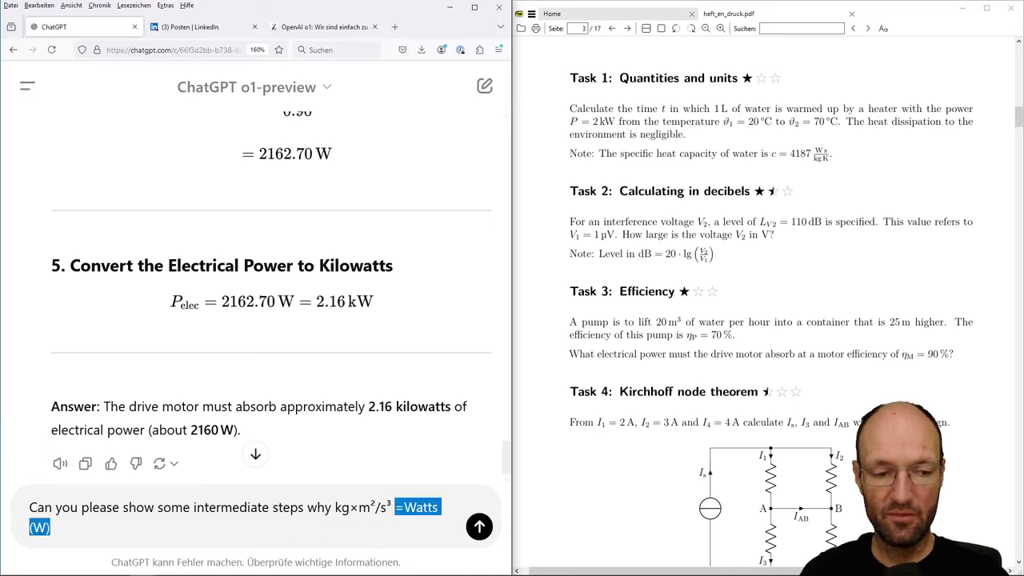
{"action": "type", "text": "equal "}
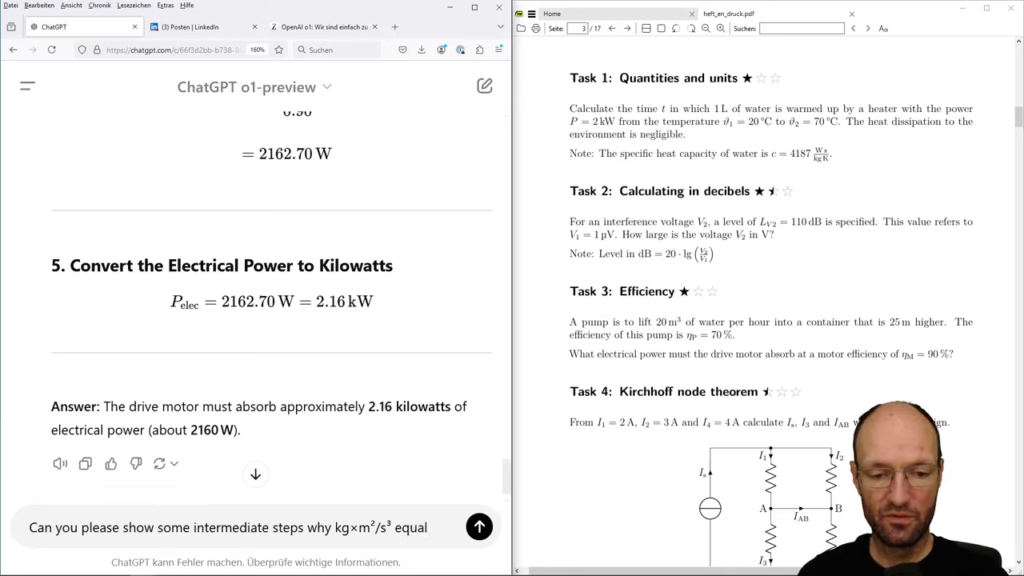
{"action": "type", "text": "wa"}
{"action": "key", "text": "BackSpace"}
{"action": "key", "text": "BackSpace"}
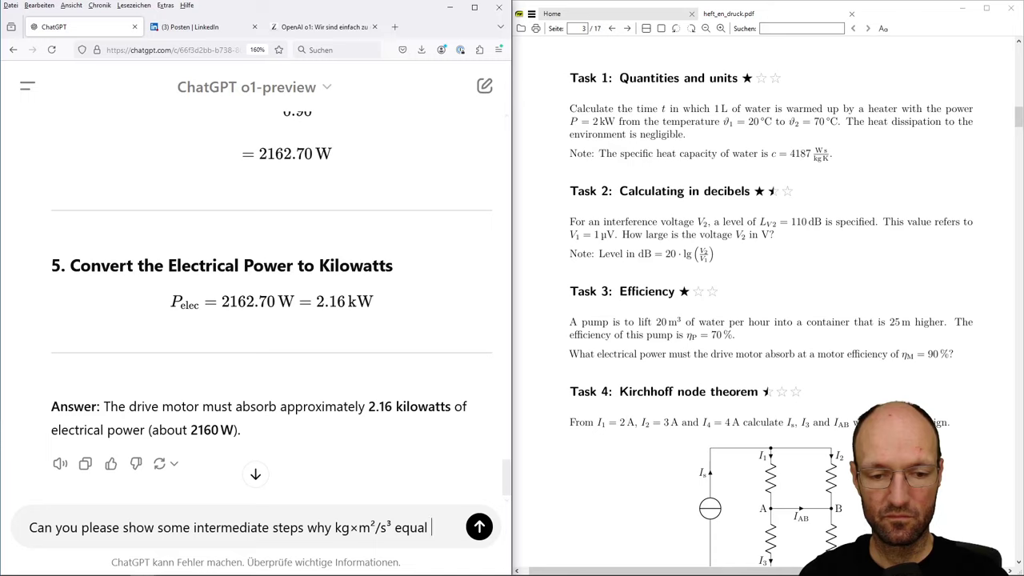
{"action": "type", "text": "W."}
{"action": "type", "text": "?"}
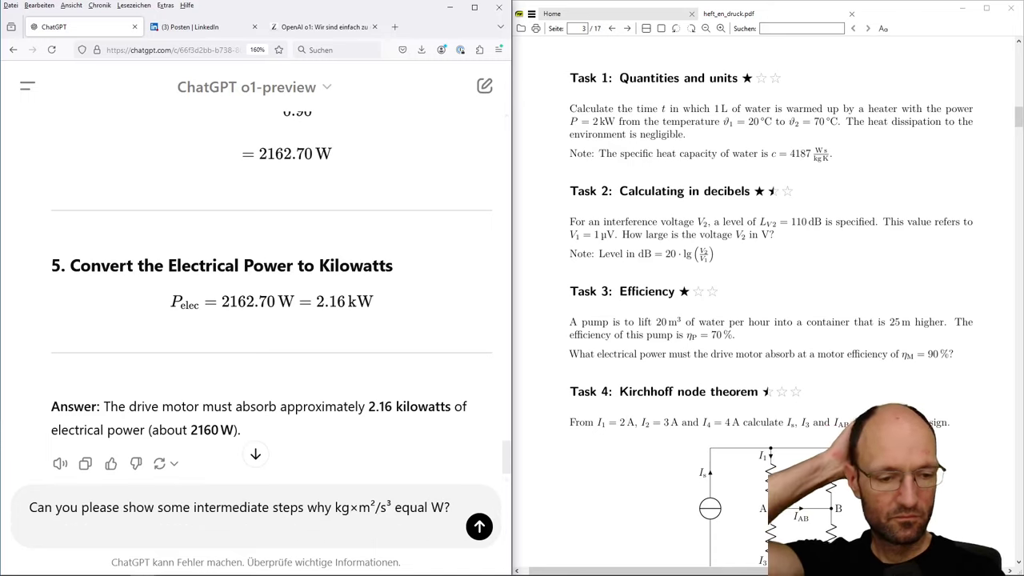
{"action": "left_click", "coordinate": [480, 526]}
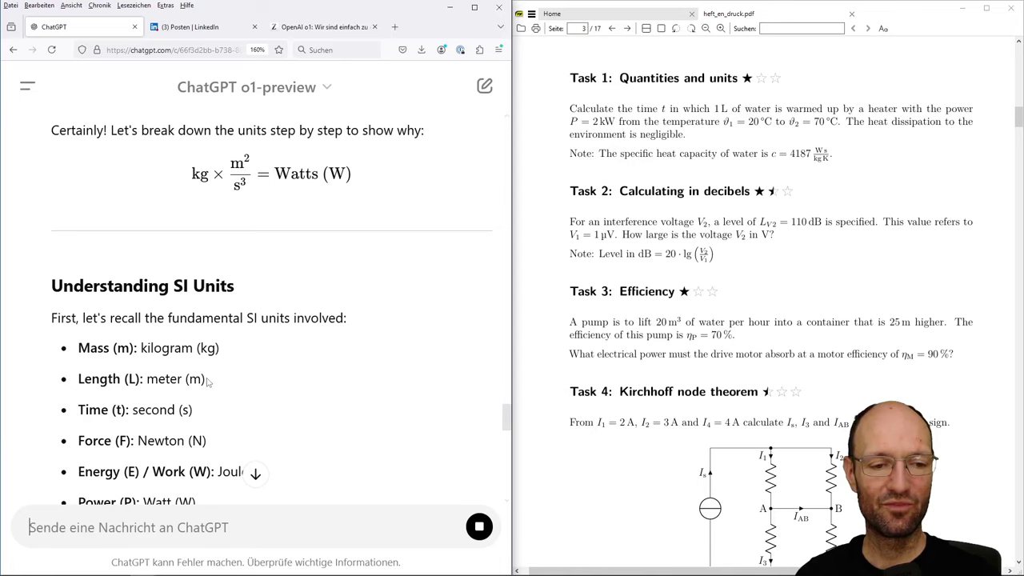
Read the unit derivation from the SI units through the Newton, Joule and Watt definitions to the summary of unit equivalences
{"action": "scroll", "coordinate": [207, 383], "scroll_direction": "down", "scroll_amount": 2}
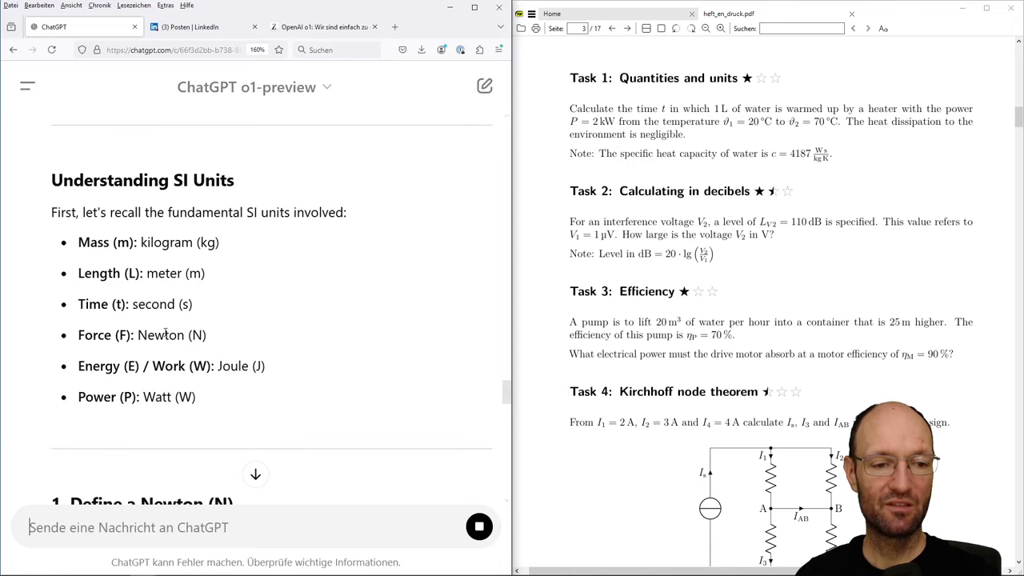
{"action": "scroll", "coordinate": [171, 388], "scroll_direction": "down", "scroll_amount": 3}
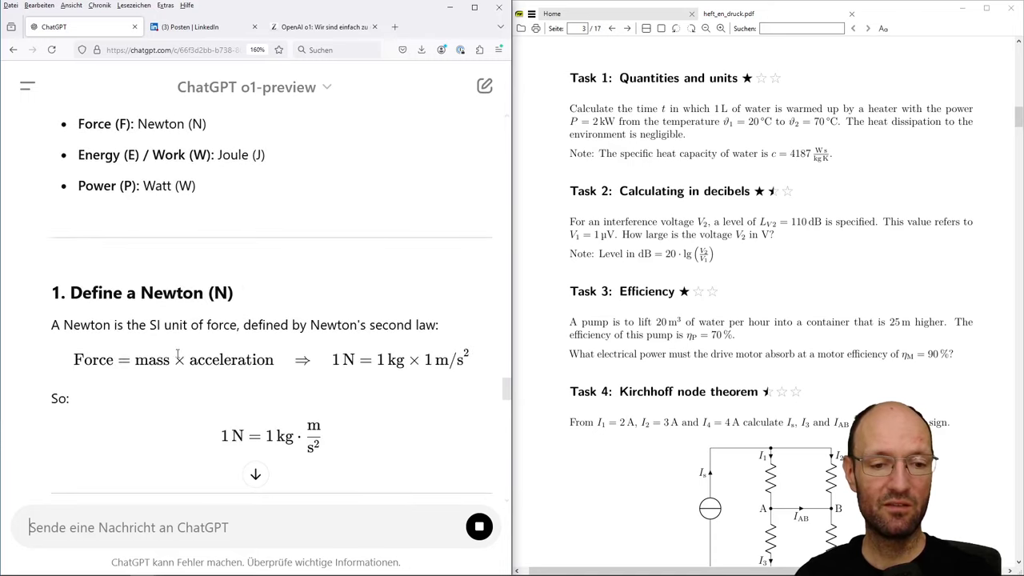
{"action": "scroll", "coordinate": [180, 352], "scroll_direction": "down", "scroll_amount": 1}
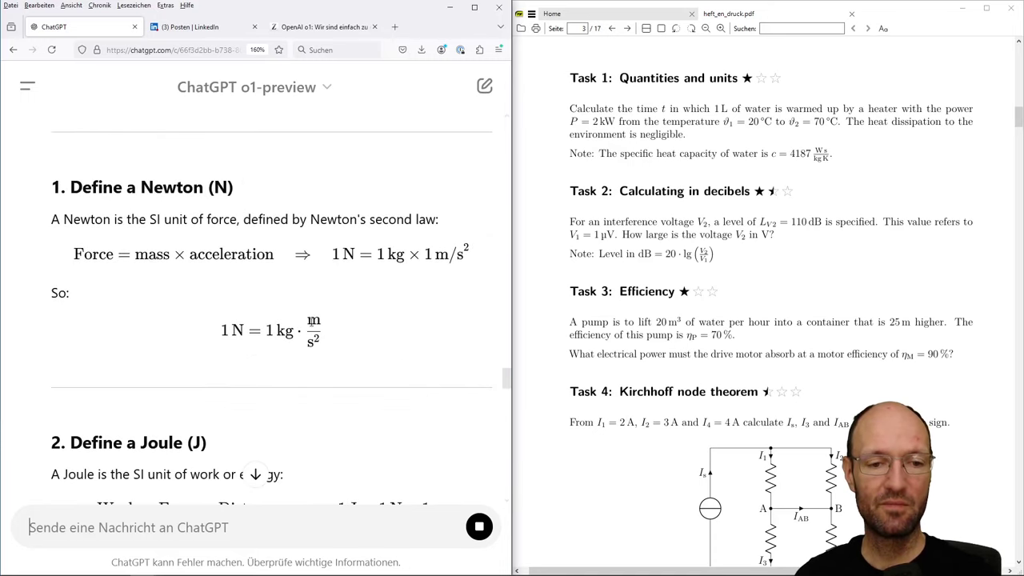
{"action": "scroll", "coordinate": [316, 346], "scroll_direction": "down", "scroll_amount": 3}
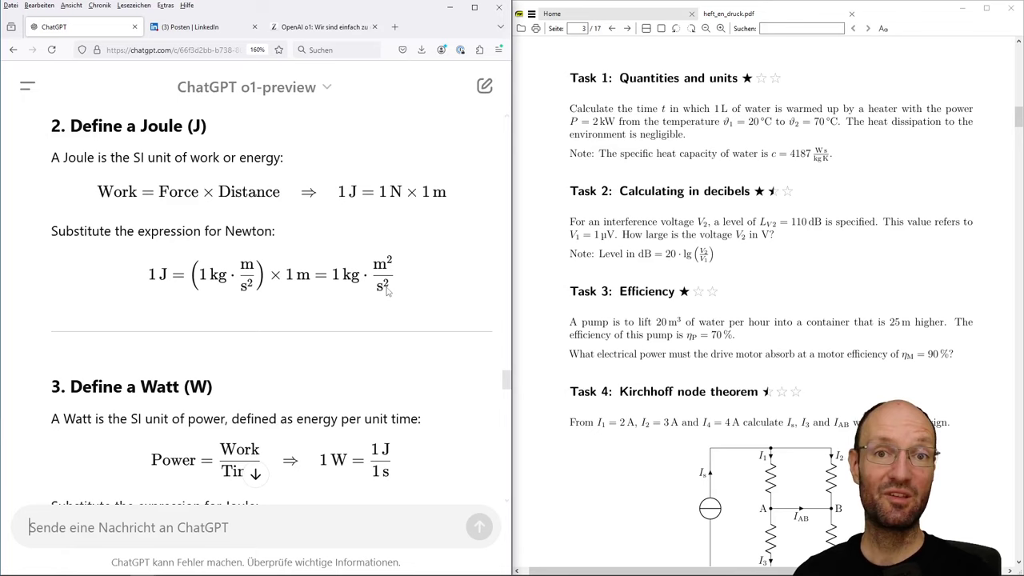
{"action": "scroll", "coordinate": [386, 293], "scroll_direction": "down", "scroll_amount": 3}
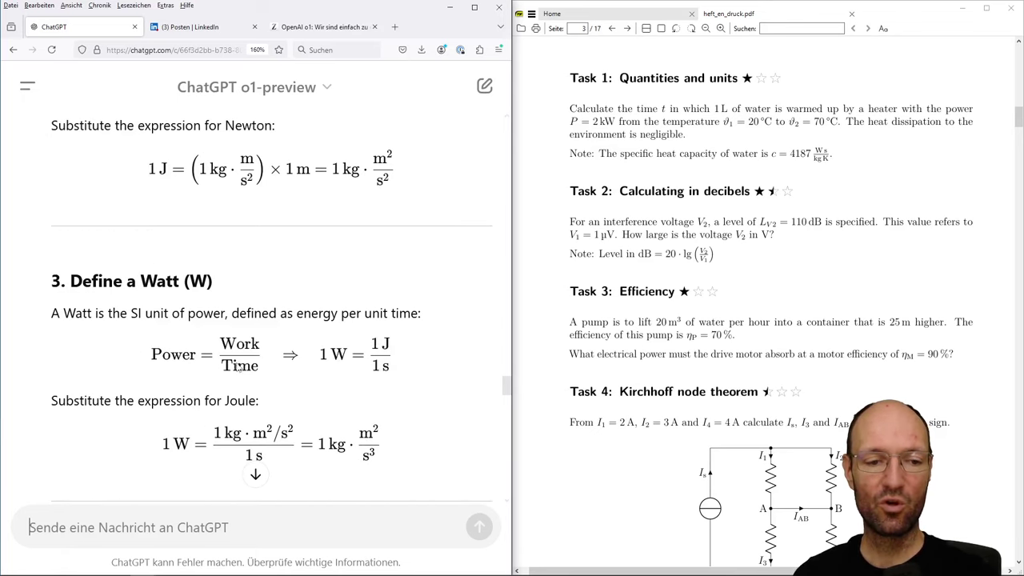
{"action": "scroll", "coordinate": [170, 348], "scroll_direction": "down", "scroll_amount": 3}
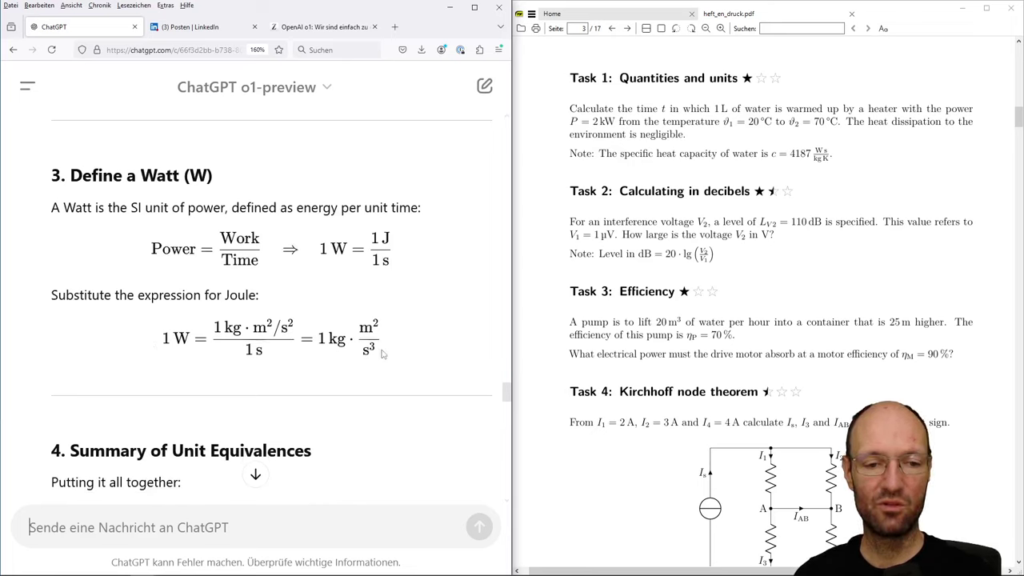
{"action": "scroll", "coordinate": [382, 354], "scroll_direction": "down", "scroll_amount": 3}
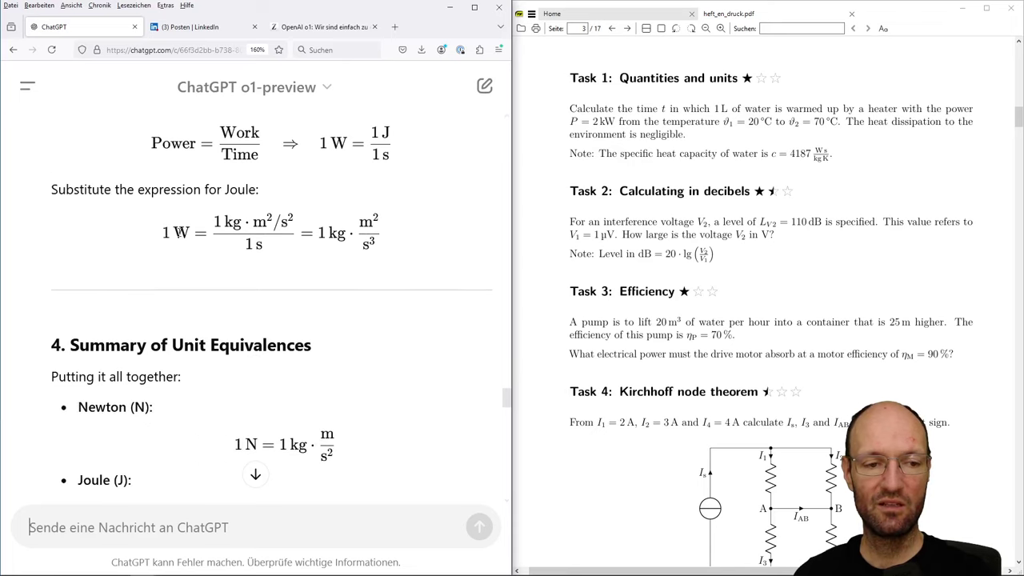
{"action": "scroll", "coordinate": [227, 304], "scroll_direction": "down", "scroll_amount": 9}
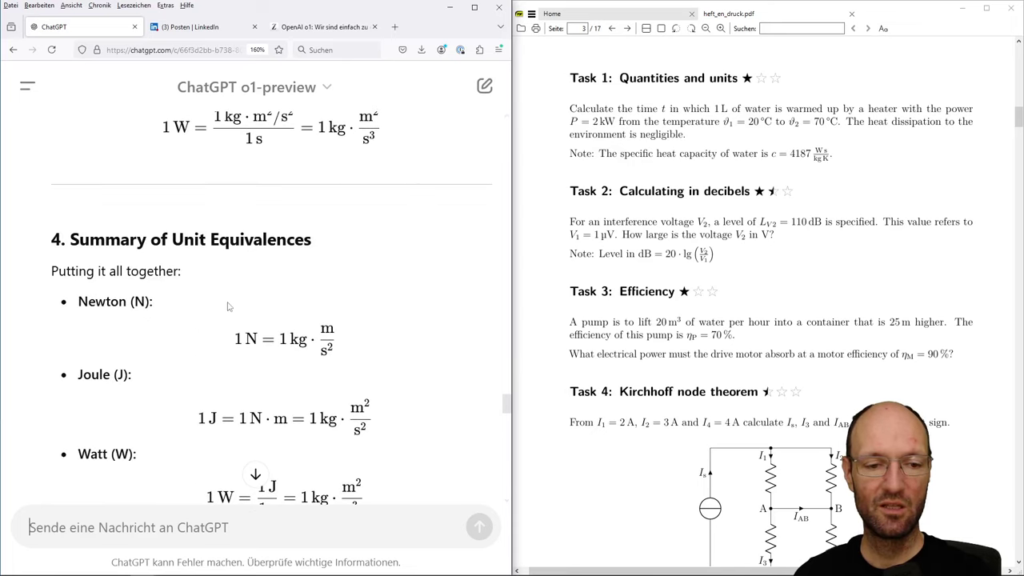
{"action": "scroll", "coordinate": [284, 268], "scroll_direction": "up", "scroll_amount": 3}
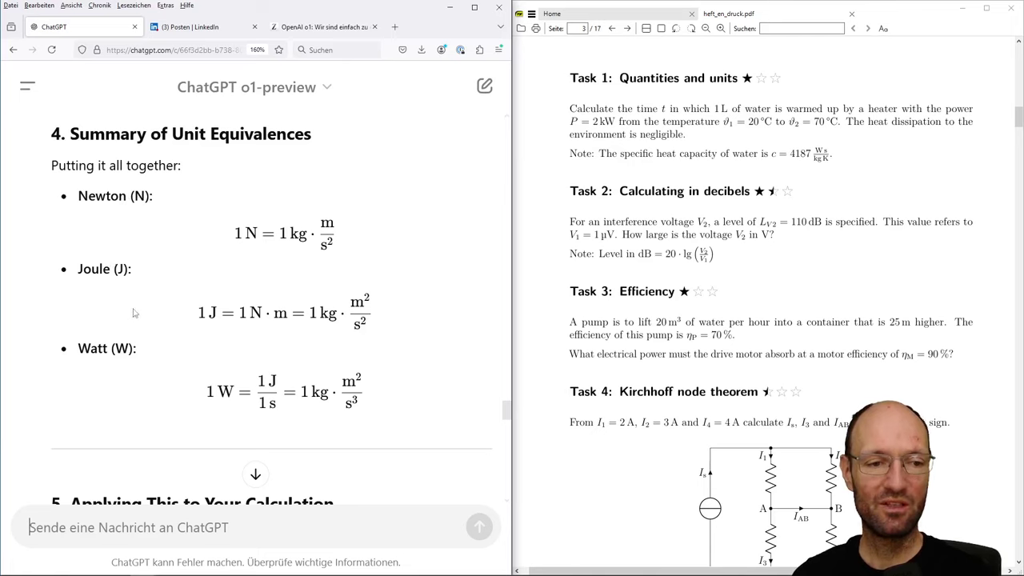
{"action": "scroll", "coordinate": [128, 313], "scroll_direction": "down", "scroll_amount": 3}
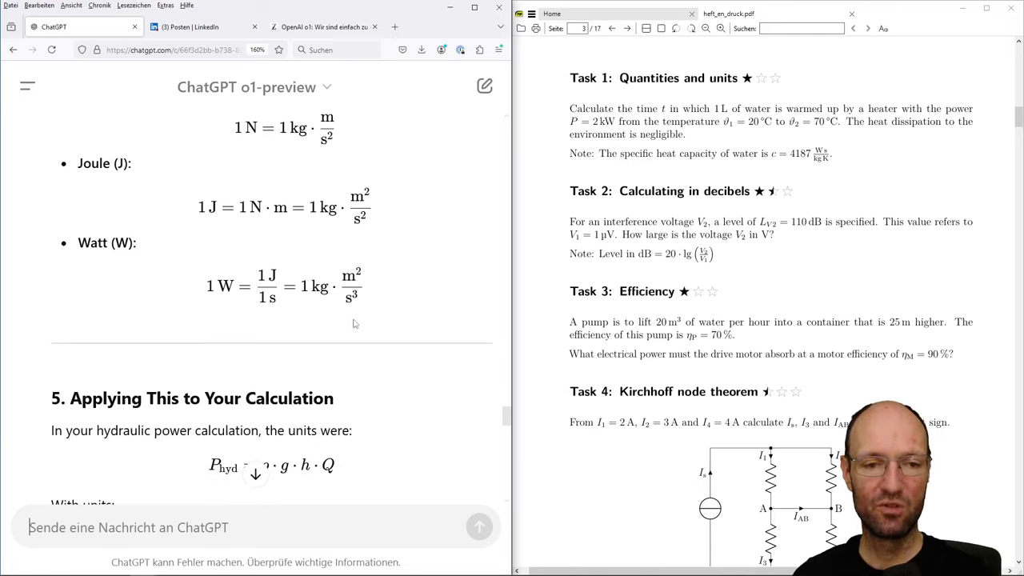
{"action": "scroll", "coordinate": [354, 323], "scroll_direction": "up", "scroll_amount": 7}
{"action": "scroll", "coordinate": [354, 323], "scroll_direction": "down", "scroll_amount": 7}
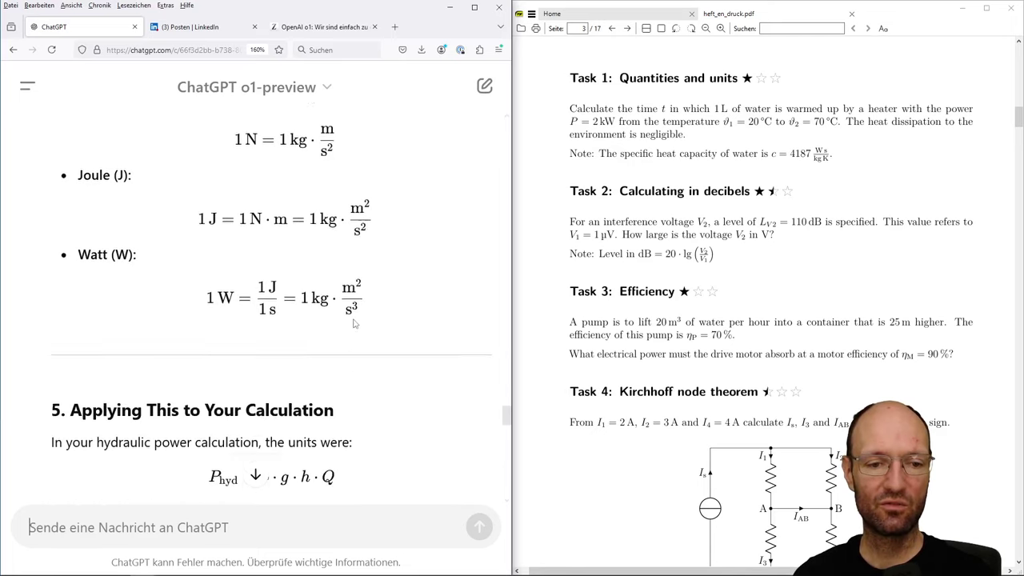
Examine how the units are applied to the hydraulic power calculation, through the simplification, conclusion and closing answer
{"action": "scroll", "coordinate": [354, 324], "scroll_direction": "down", "scroll_amount": 5}
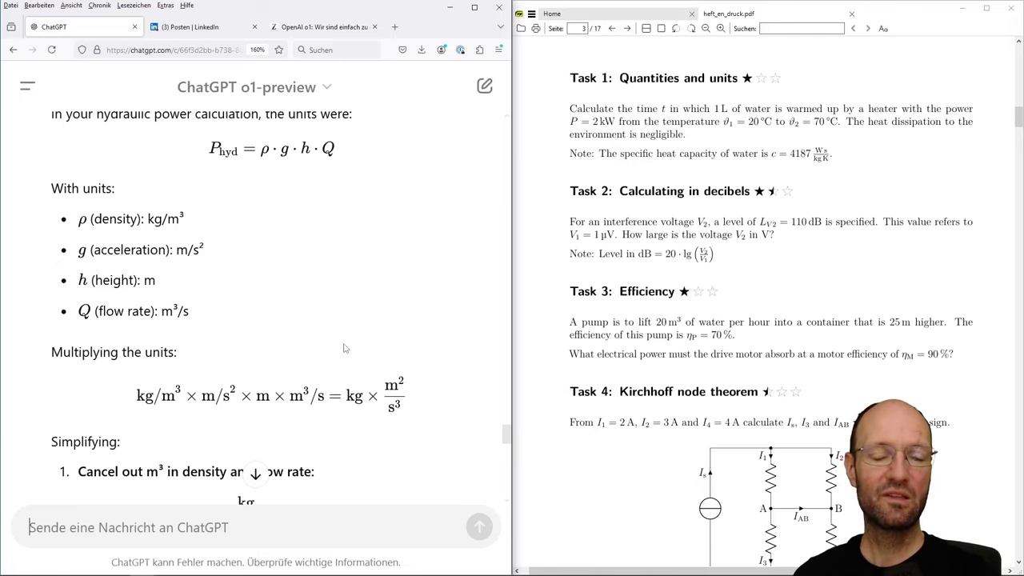
{"action": "scroll", "coordinate": [307, 344], "scroll_direction": "up", "scroll_amount": 1}
{"action": "scroll", "coordinate": [308, 344], "scroll_direction": "up", "scroll_amount": 1}
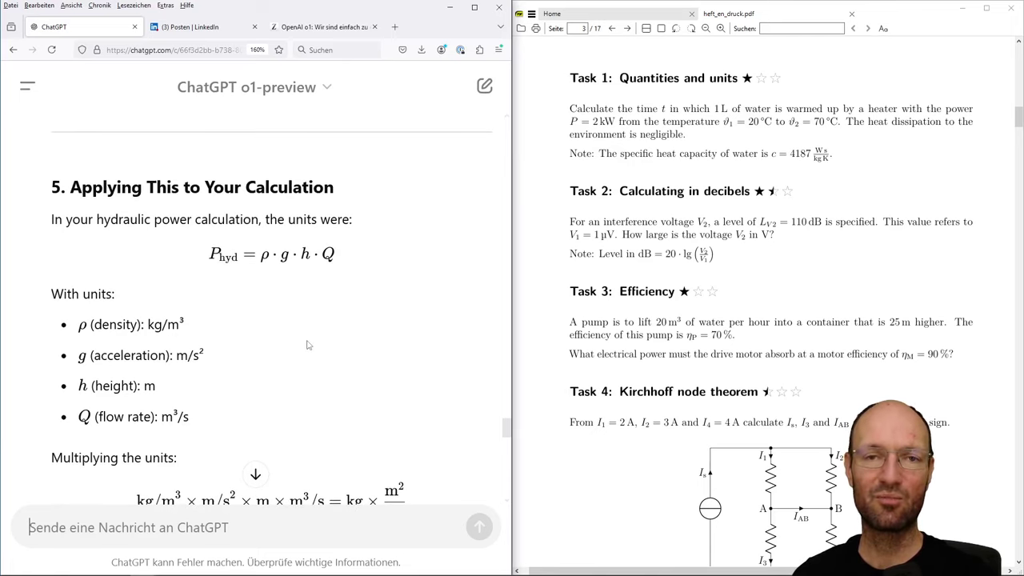
{"action": "scroll", "coordinate": [307, 345], "scroll_direction": "down", "scroll_amount": 2}
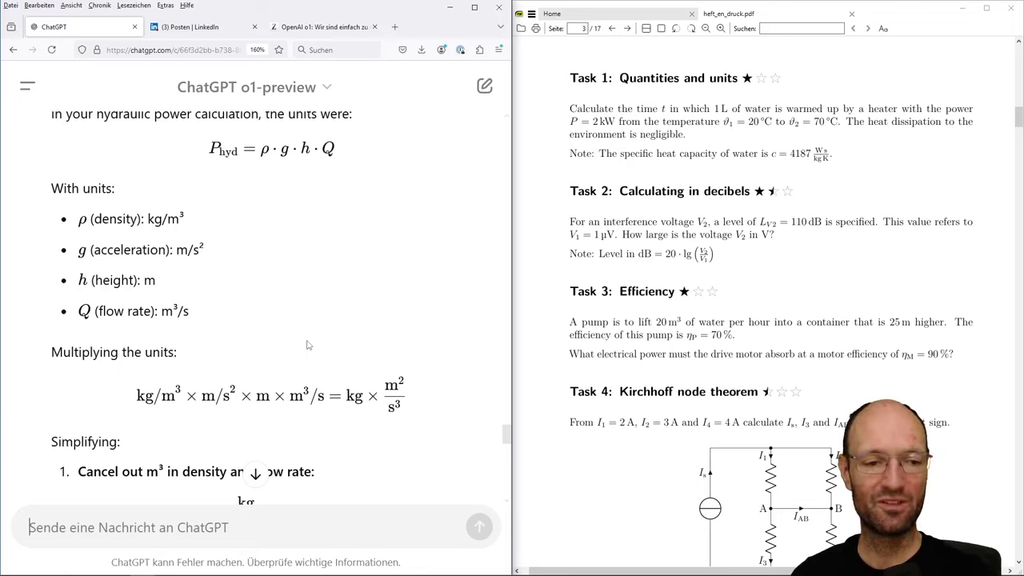
{"action": "scroll", "coordinate": [308, 344], "scroll_direction": "down", "scroll_amount": 4}
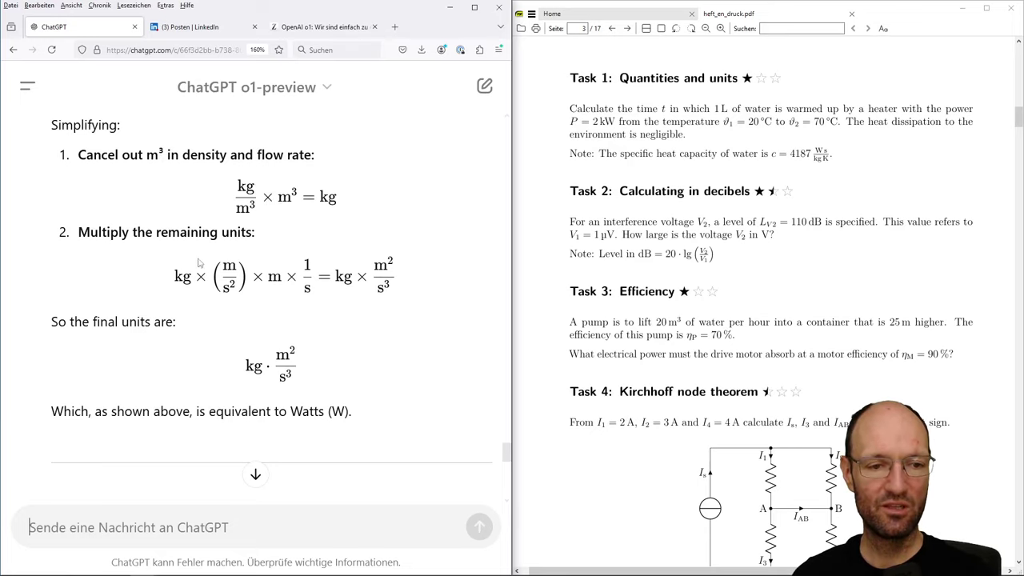
{"action": "scroll", "coordinate": [359, 323], "scroll_direction": "down", "scroll_amount": 2}
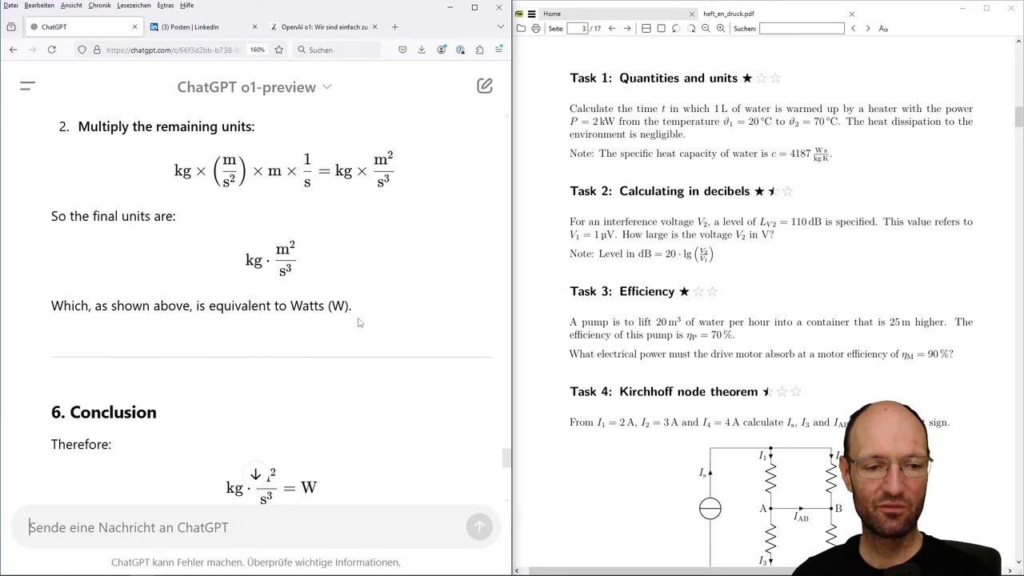
{"action": "scroll", "coordinate": [359, 322], "scroll_direction": "down", "scroll_amount": 5}
{"action": "scroll", "coordinate": [360, 323], "scroll_direction": "up", "scroll_amount": 3}
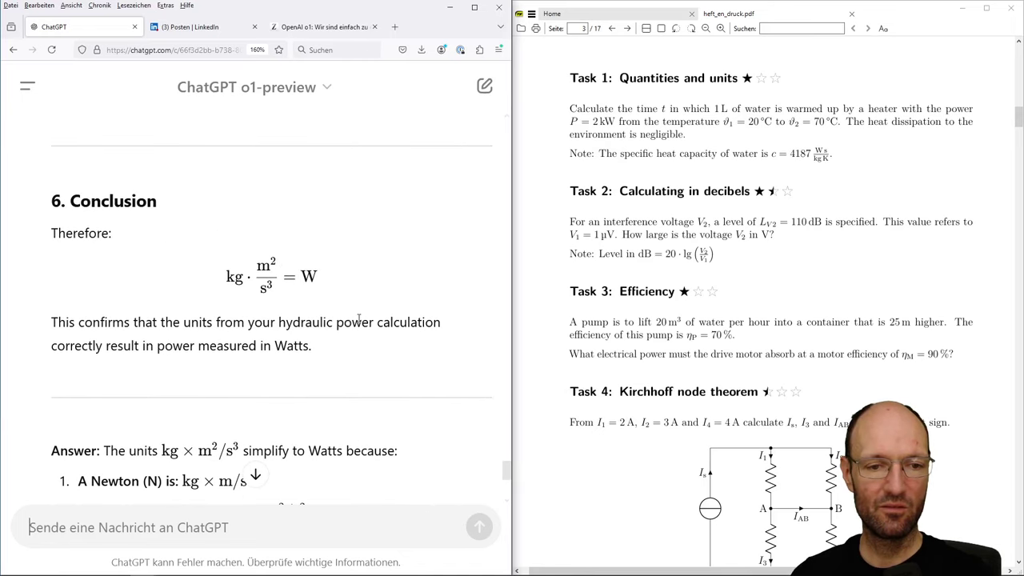
{"action": "scroll", "coordinate": [359, 322], "scroll_direction": "down", "scroll_amount": 5}
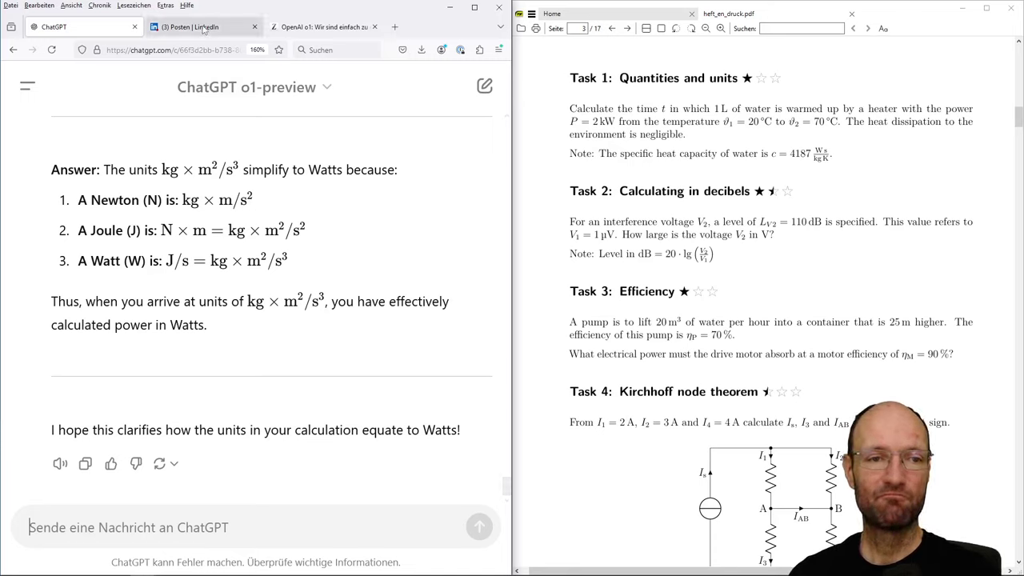
Preview the open ZEIT ONLINE article about OpenAI o1 and return to the Task 3 prompt at the start of the conversation
{"action": "mouse_move", "coordinate": [279, 33]}
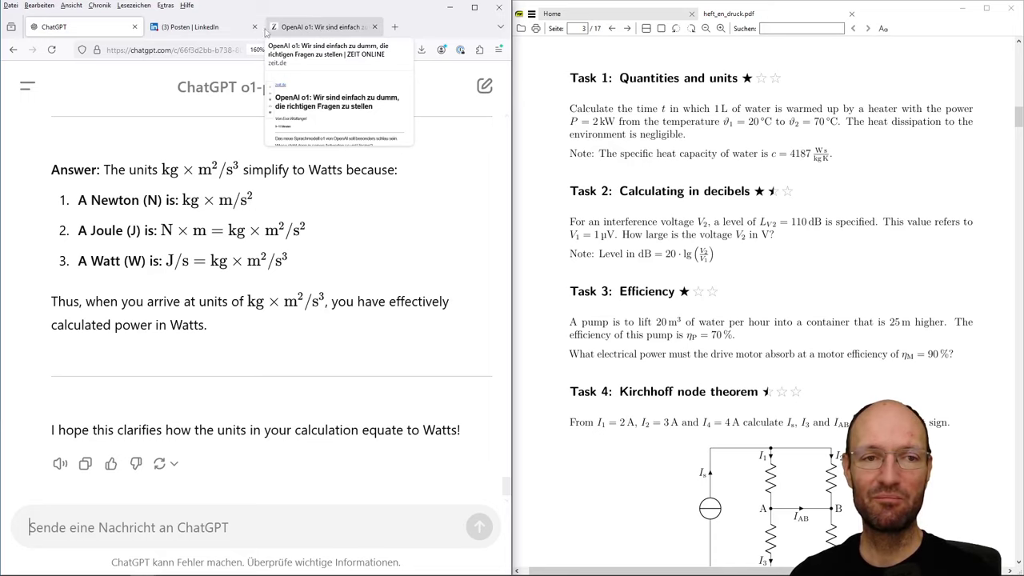
{"action": "mouse_move", "coordinate": [197, 32]}
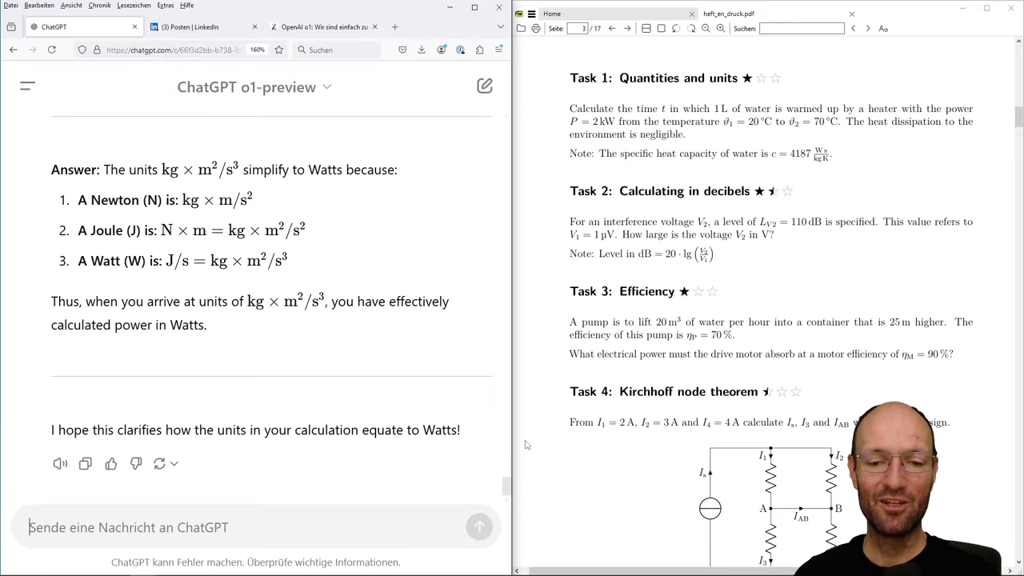
{"action": "left_click_drag", "start_coordinate": [507, 485], "coordinate": [511, 98]}
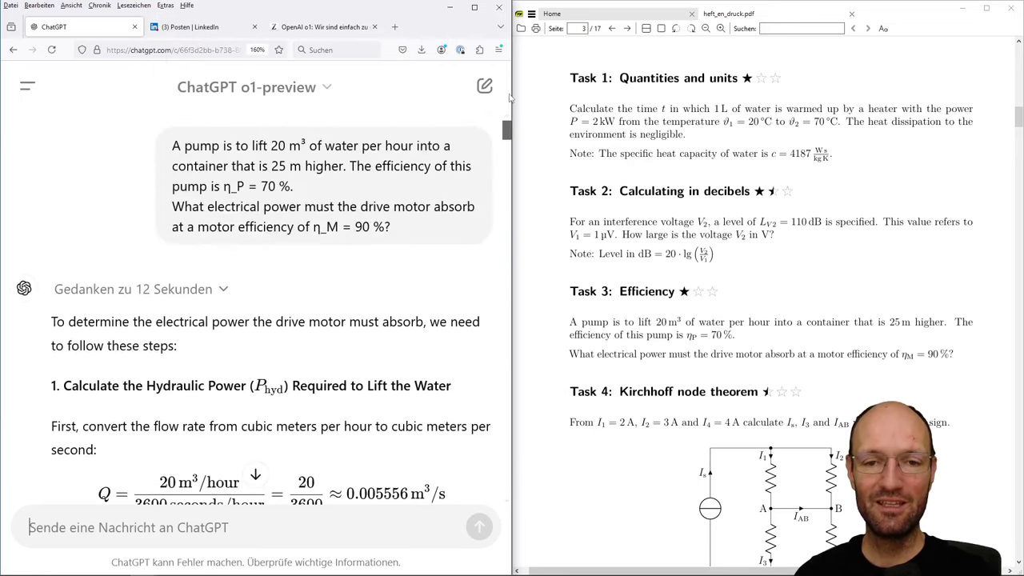